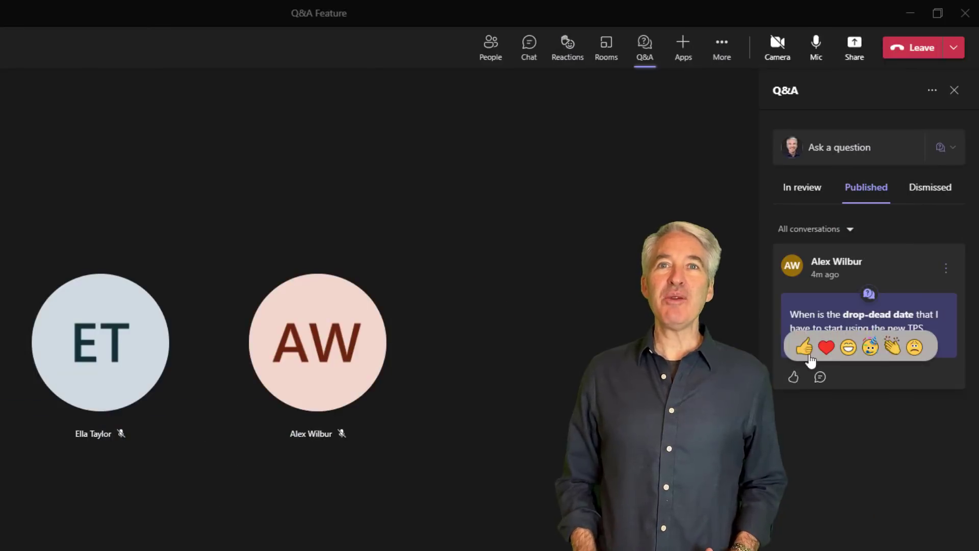
Reply to the published Q&A question with "Tomorrow is the drop-dead date!" and post it.
left_click(823, 378)
type("Tomorrow is the drop-dead date!")
left_click(856, 489)
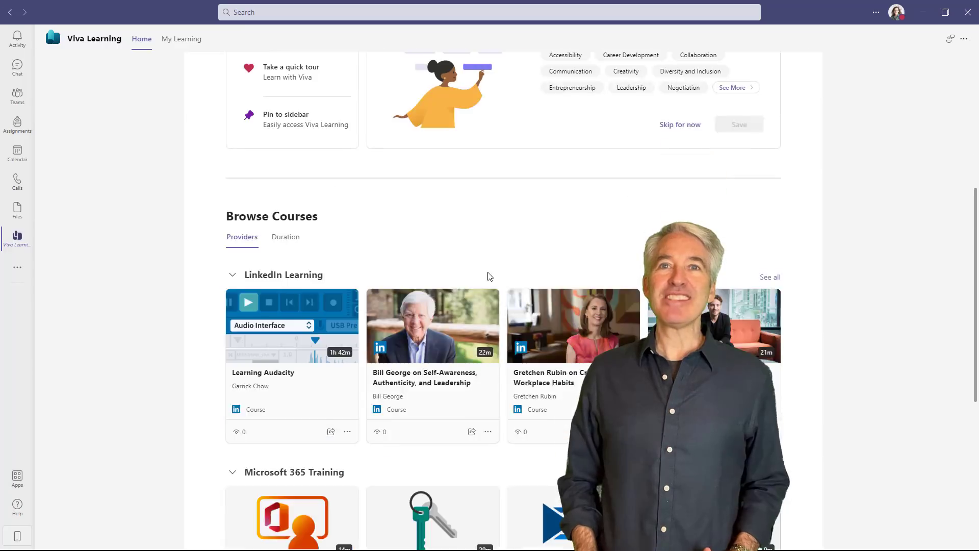
scroll(501, 451, "down", 5)
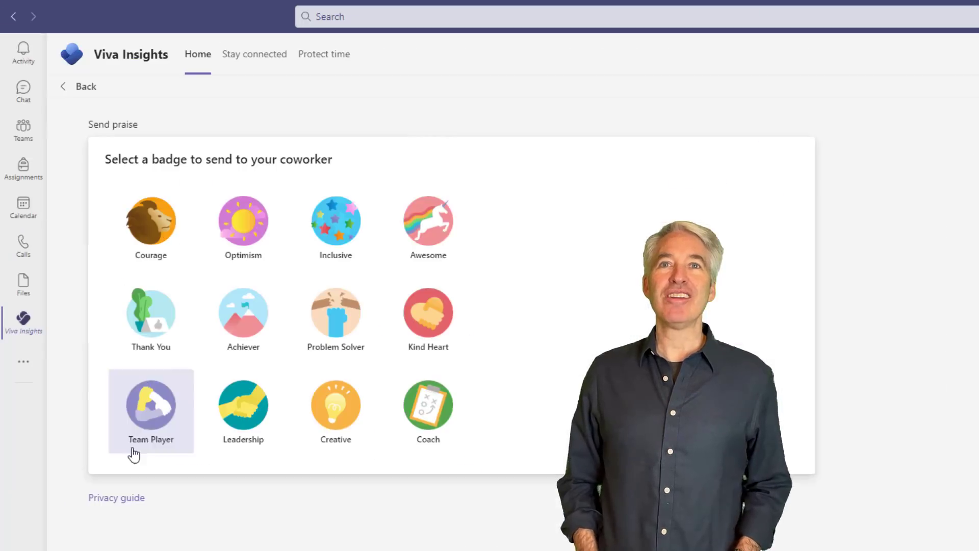
Choose the Awesome badge as the praise for a coworker in Viva Insights.
left_click(429, 219)
left_click(564, 243)
left_click(644, 284)
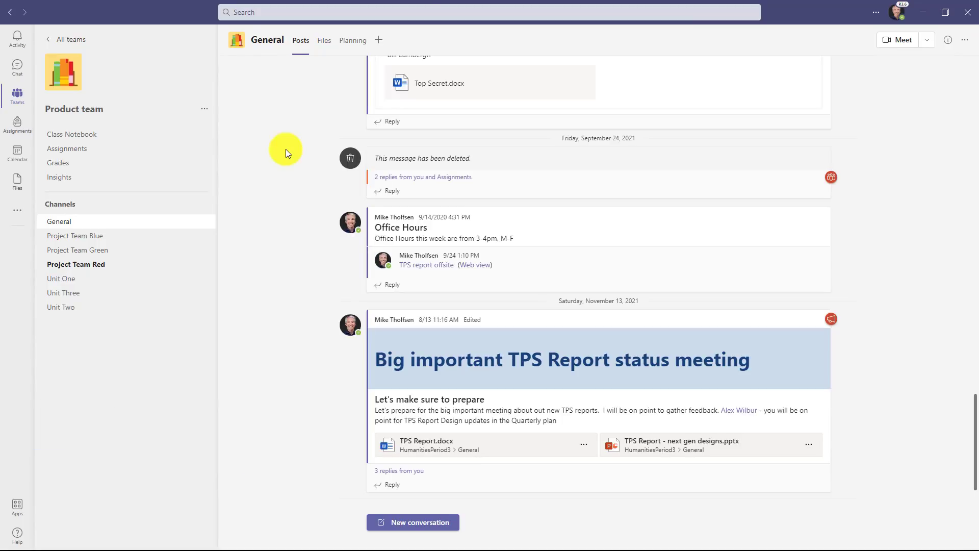
Search across all of Teams for "TPS" and open the full results page.
left_click(273, 12)
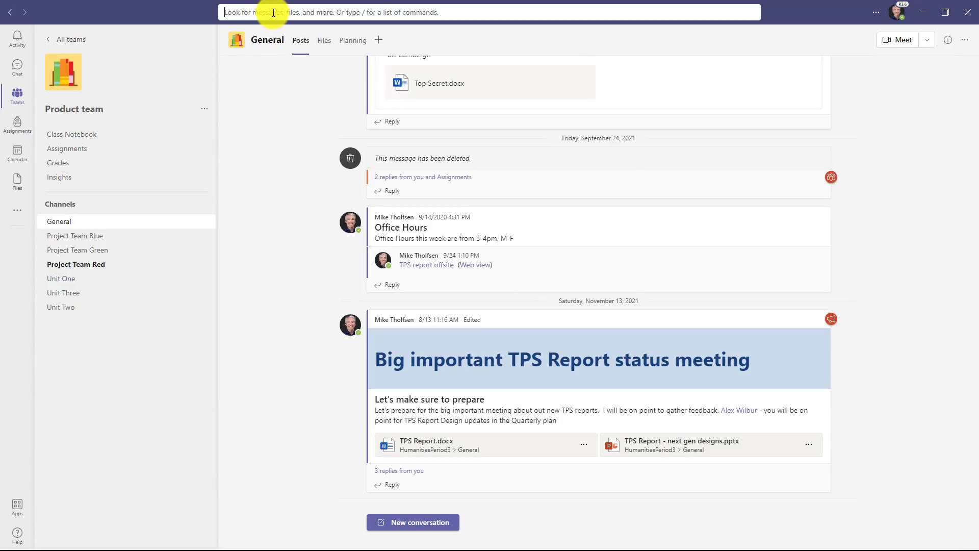
type("TPS")
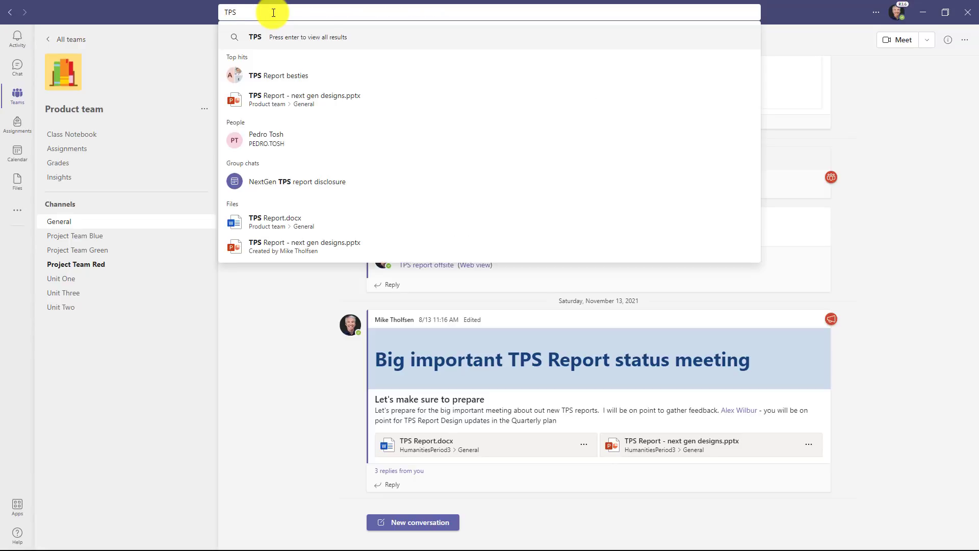
key("Return")
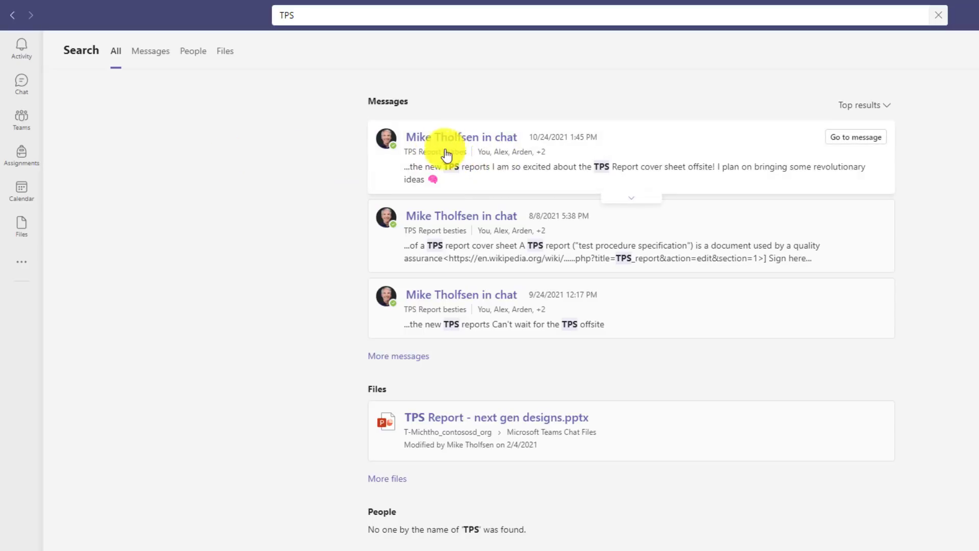
Look through the TPS results by messages, people and files, and return to the message results.
left_click(147, 57)
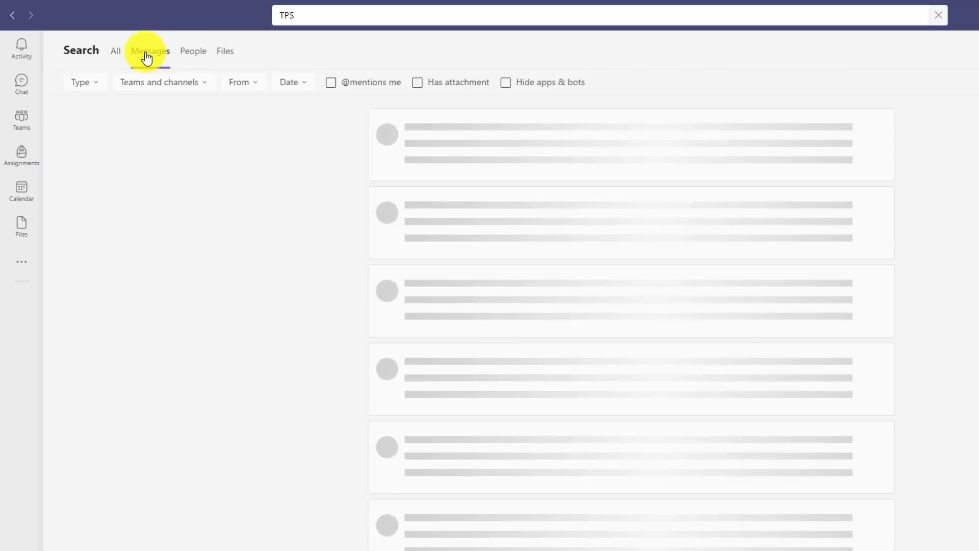
left_click(198, 56)
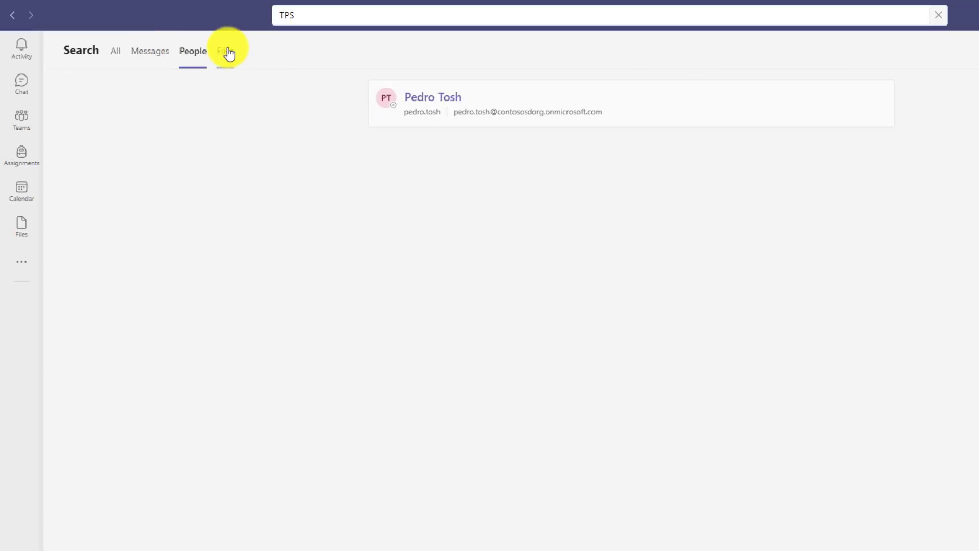
left_click(227, 53)
left_click(139, 55)
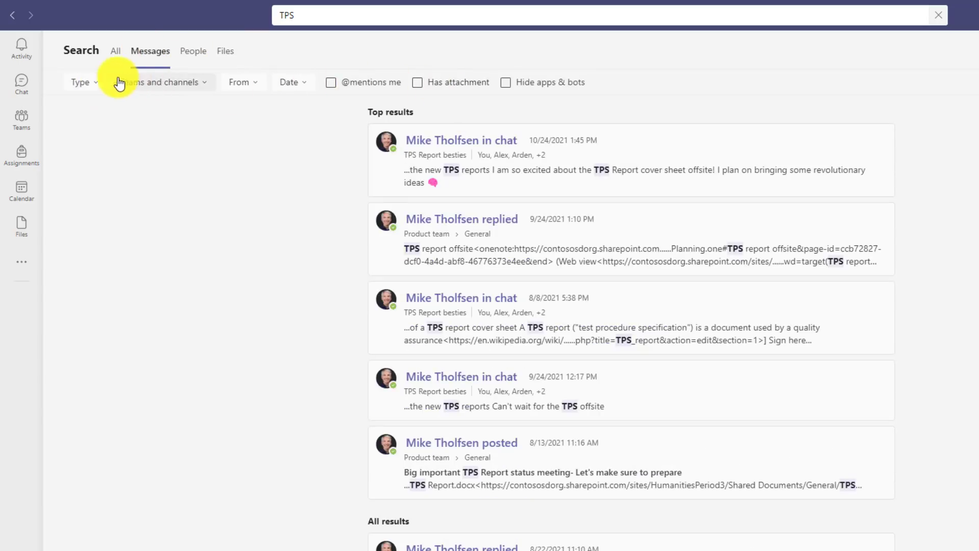
Filter the message results to the Channel type, remove that filter and check the teams and channels filter options.
left_click(92, 84)
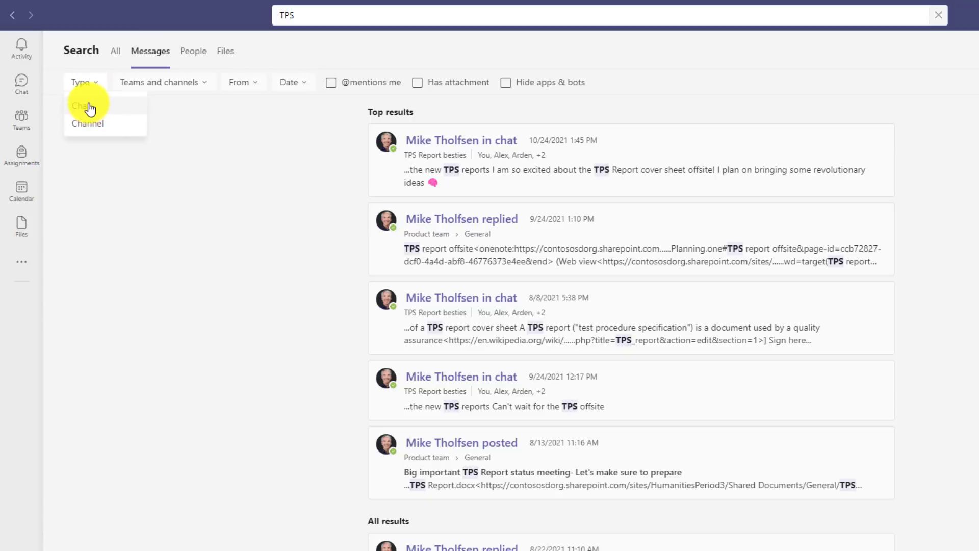
left_click(108, 132)
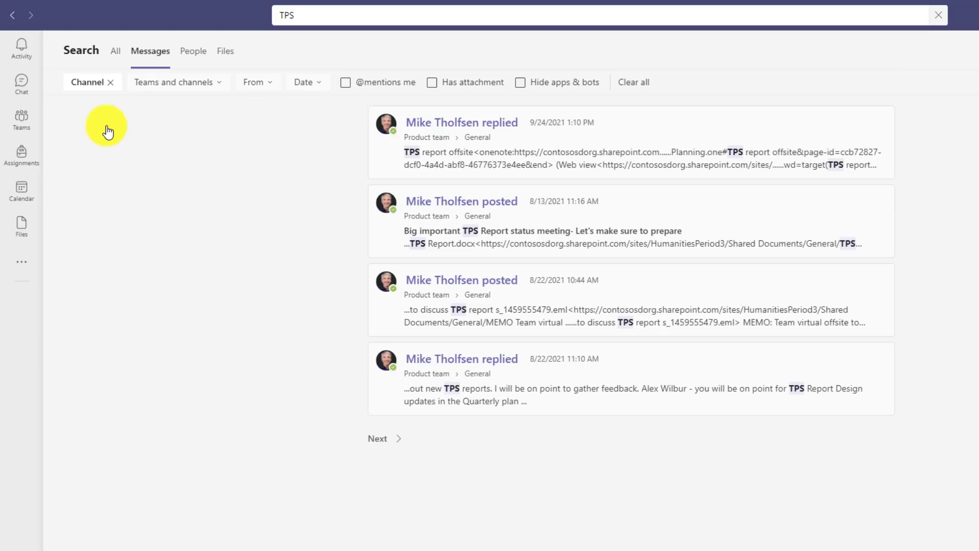
left_click(113, 85)
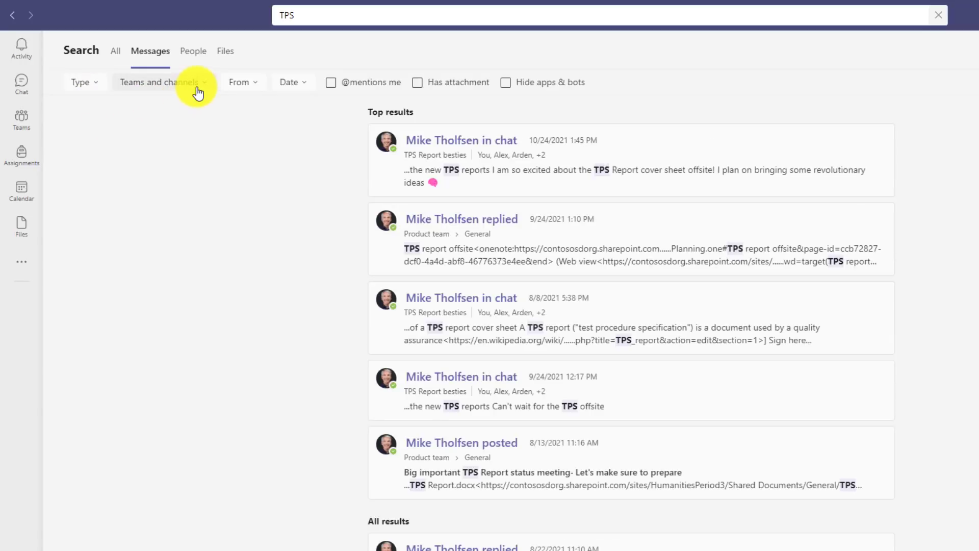
left_click(191, 88)
left_click(213, 192)
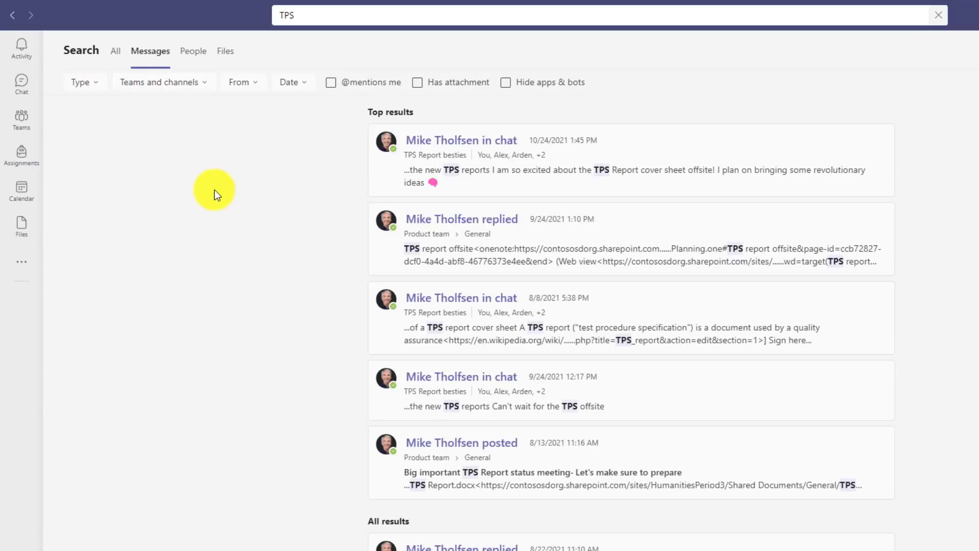
Filter the message results by the sender's name and remove the sender filter again.
left_click(249, 89)
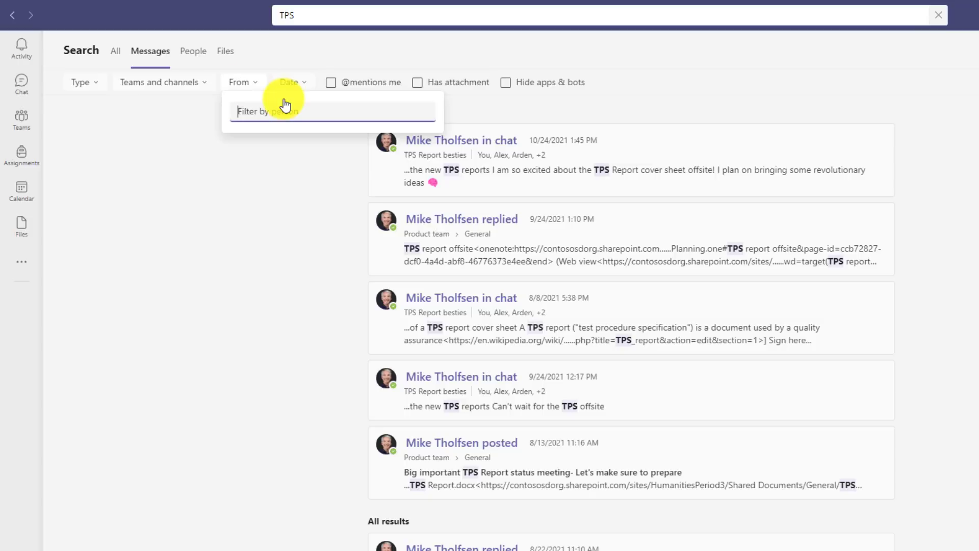
type("Mike")
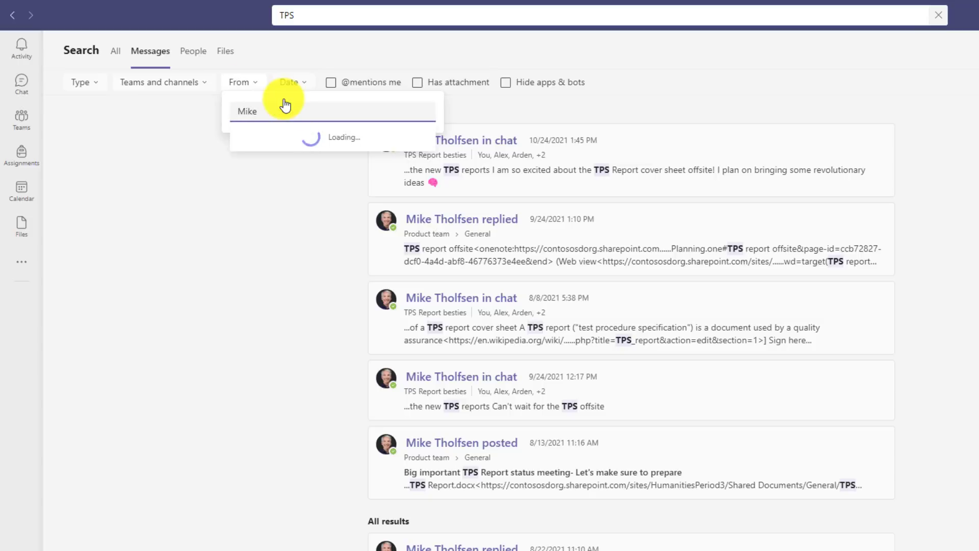
key("Return")
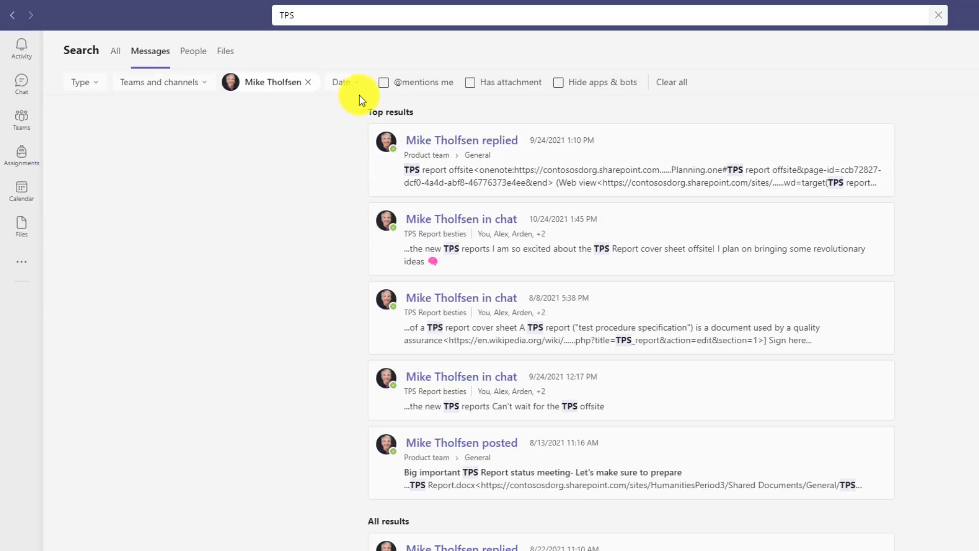
left_click(308, 82)
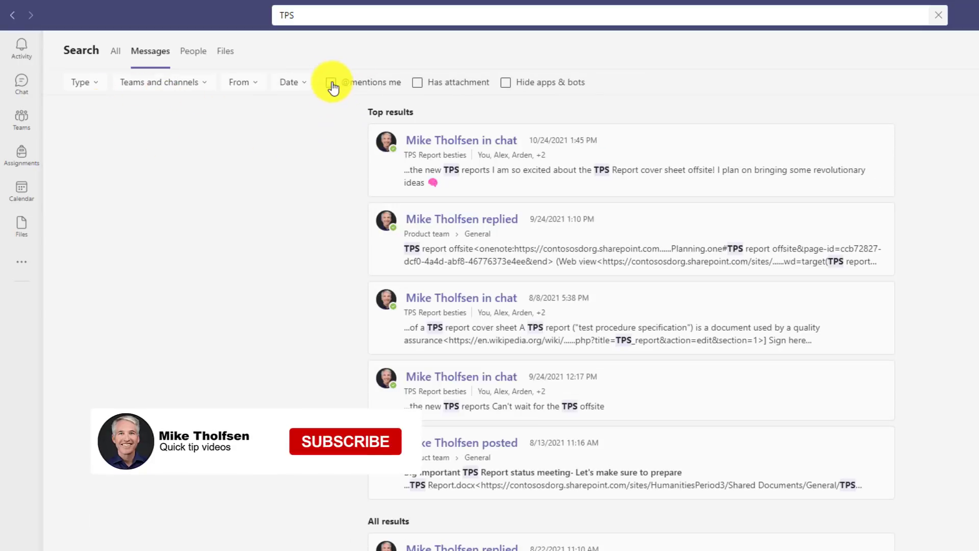
left_click(332, 84)
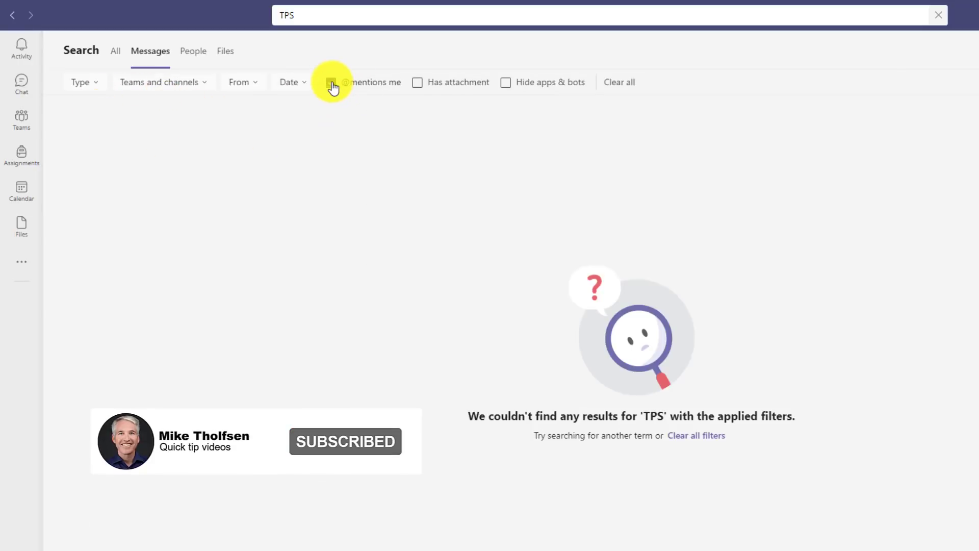
left_click(331, 83)
left_click(418, 83)
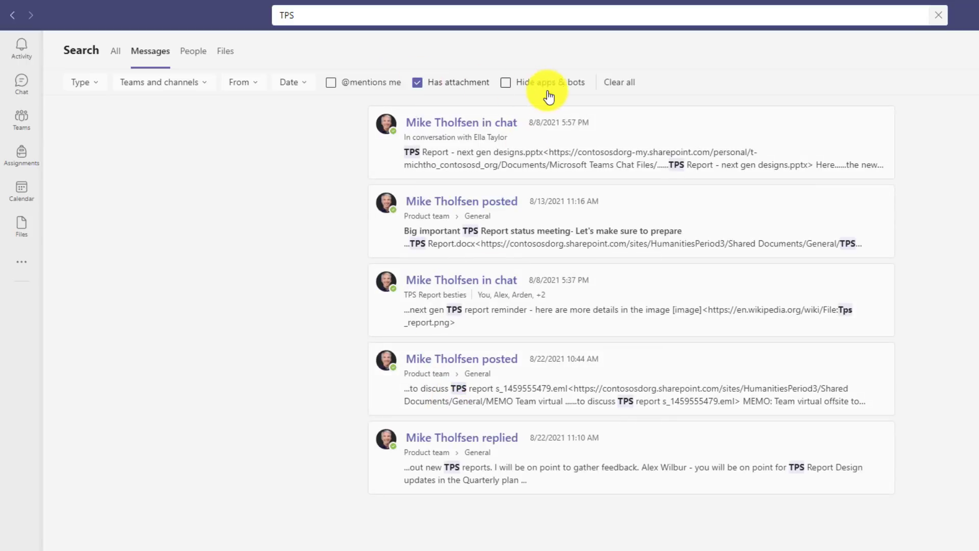
left_click(622, 84)
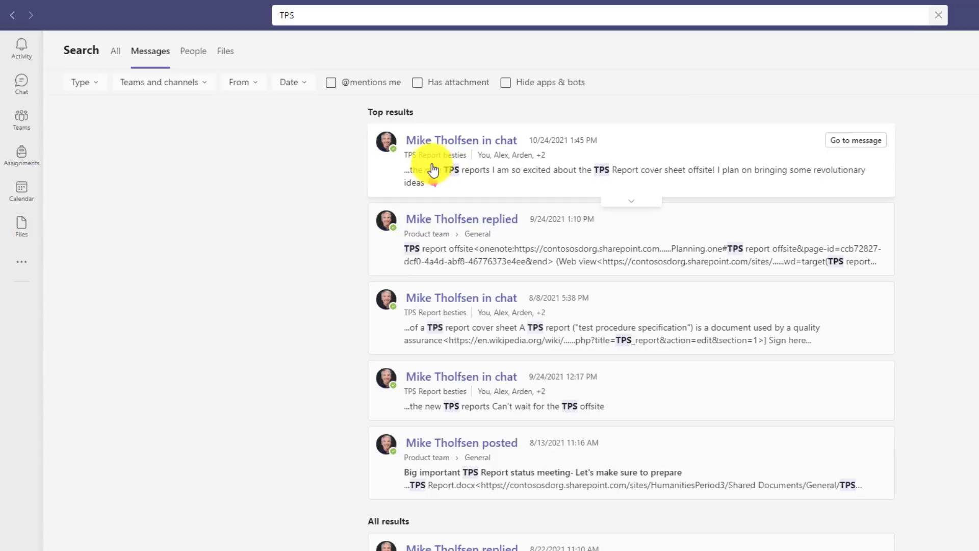
Expand the first TPS Report besties result, view its full message and return to the search results.
left_click(635, 205)
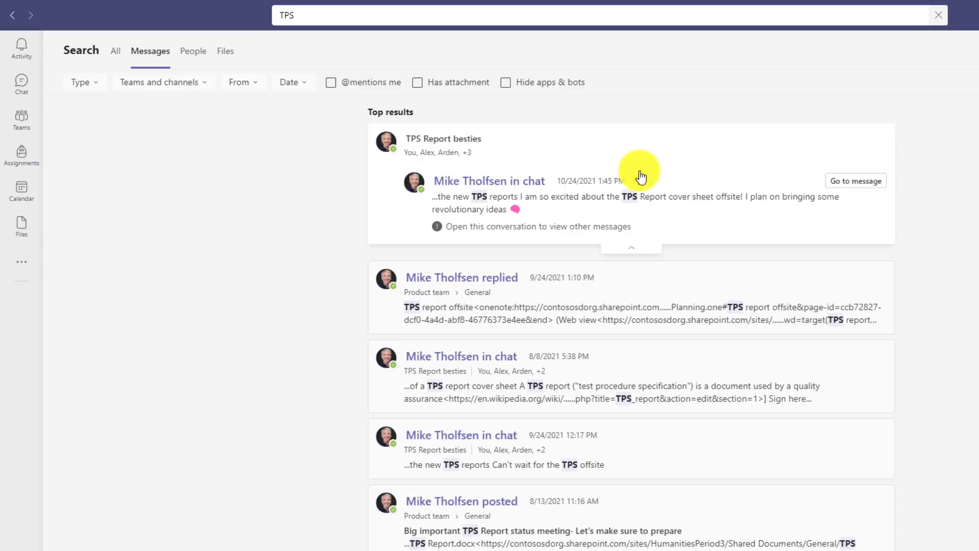
left_click(859, 184)
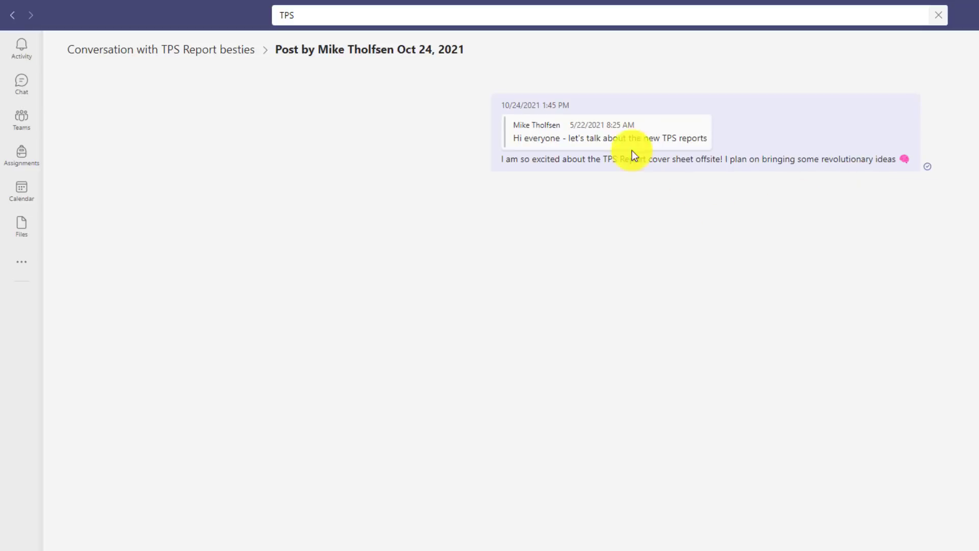
mouse_move(528, 122)
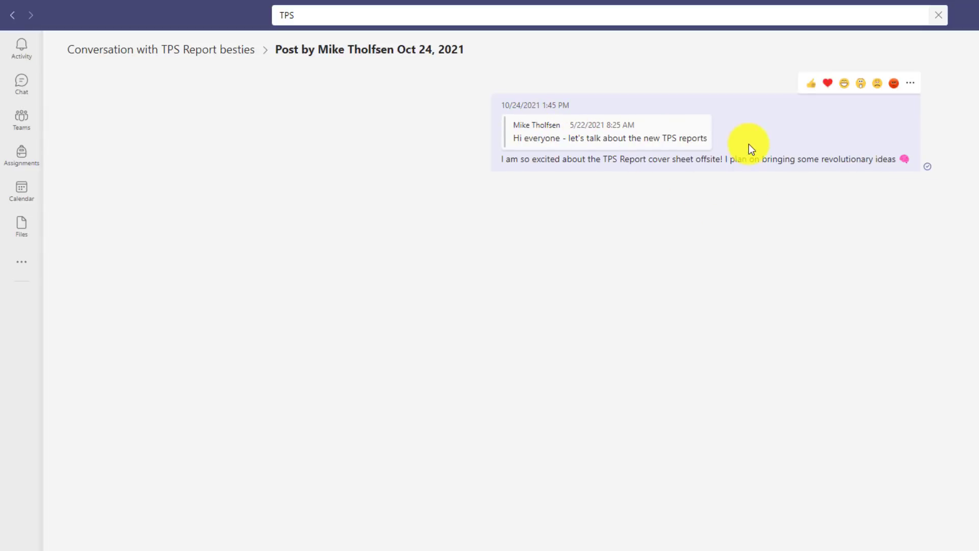
left_click(13, 17)
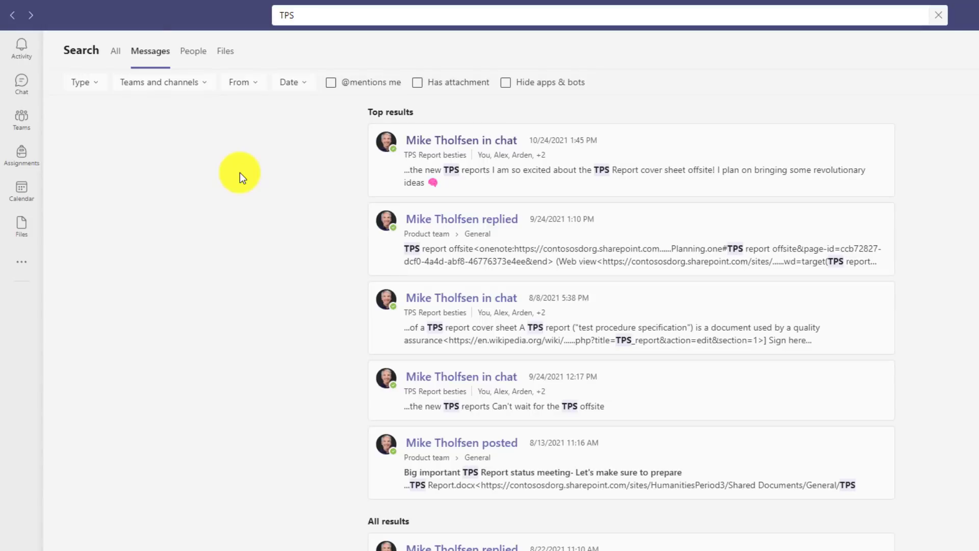
Filter the results to messages with attachments, expand the TPS Report status meeting post and go to that message.
left_click(418, 83)
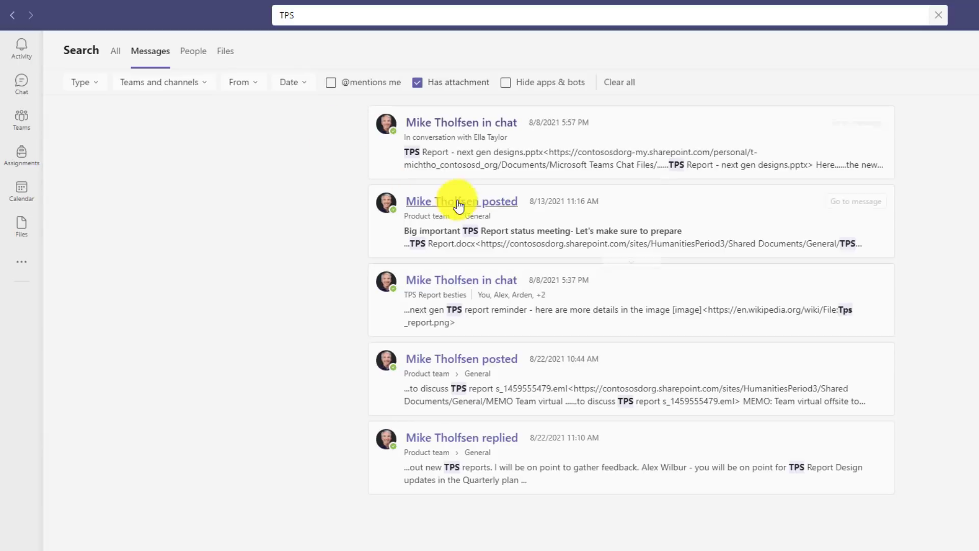
left_click(631, 264)
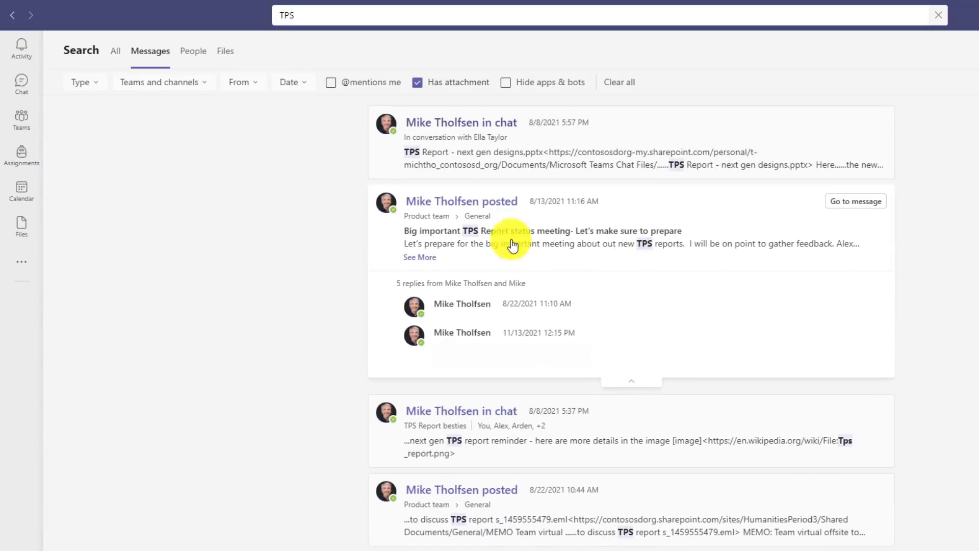
left_click(859, 201)
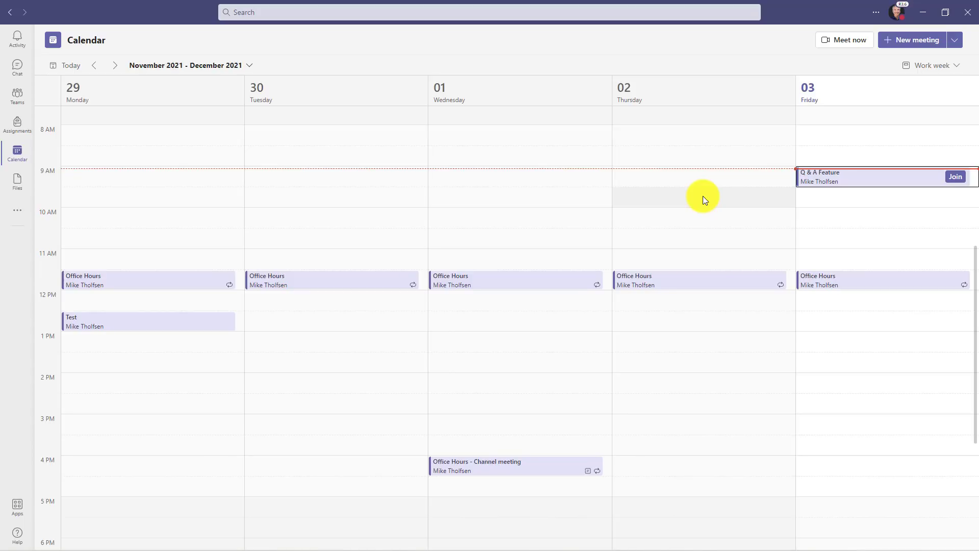
left_click(874, 182)
left_click(697, 159)
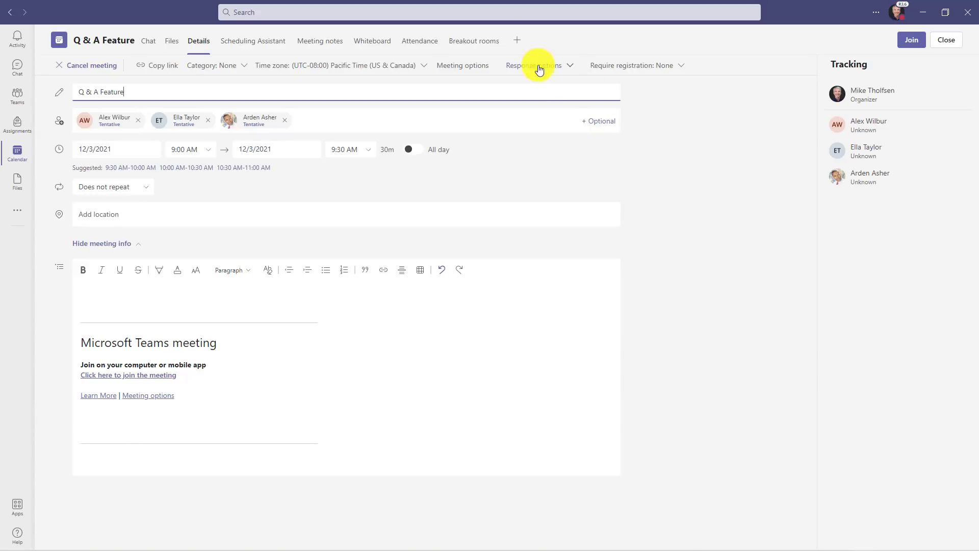
left_click(518, 43)
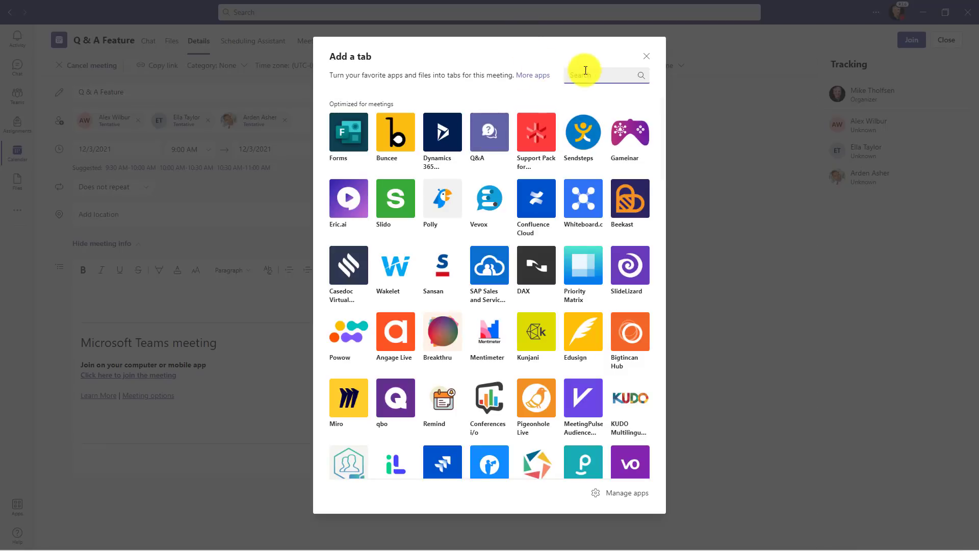
left_click(490, 135)
left_click(367, 174)
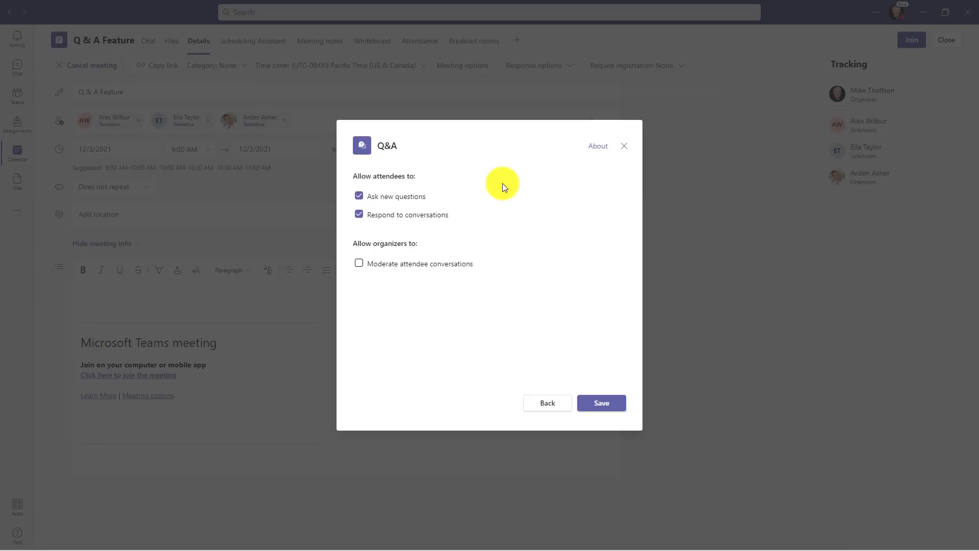
Try switching the attendee permissions in the Q&A setup off and back on.
left_click(359, 198)
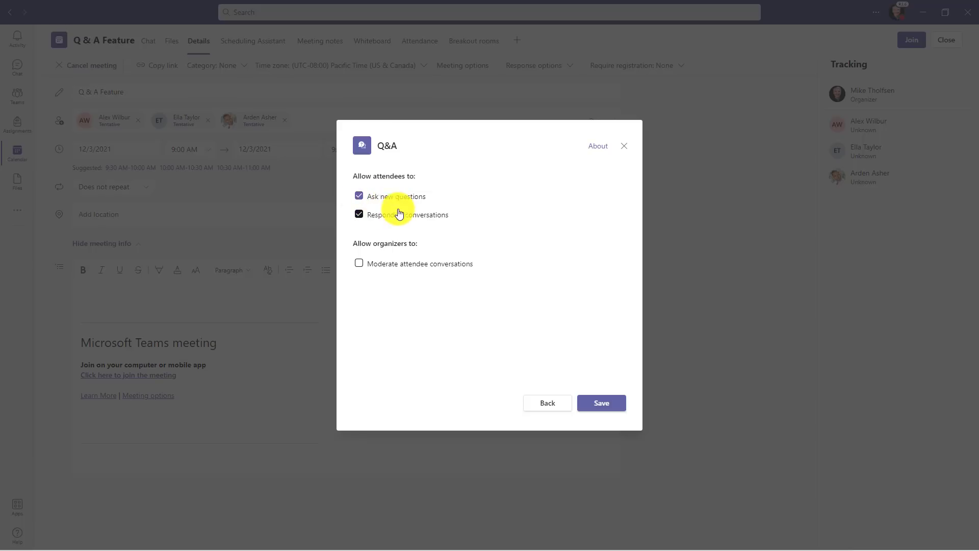
left_click(359, 196)
left_click(359, 212)
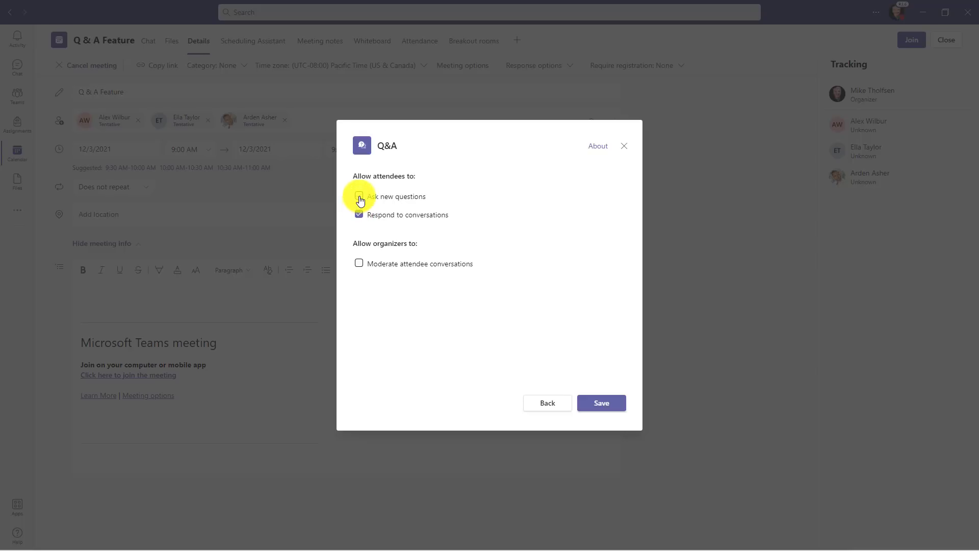
left_click(360, 198)
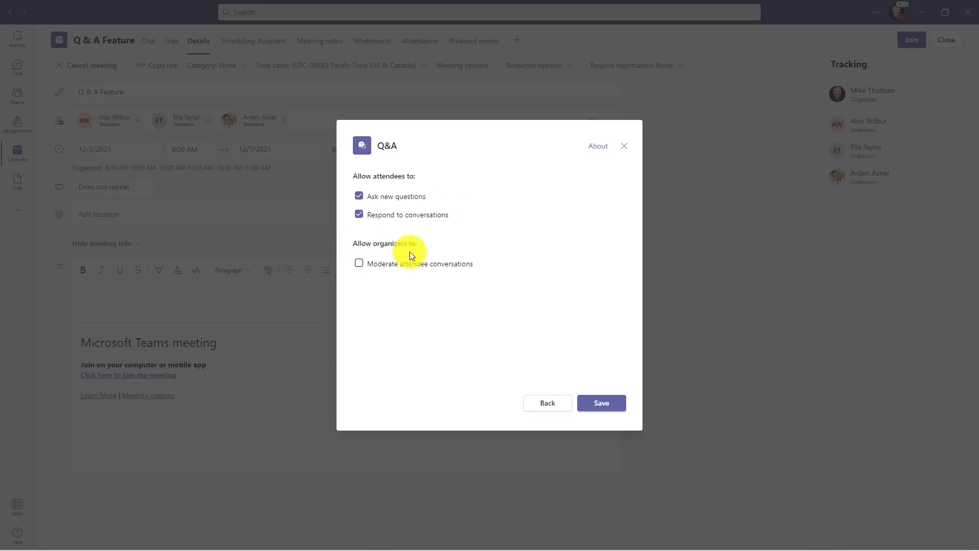
Allow organizers to moderate attendee conversations and save the Q&A tab to the meeting.
left_click(360, 263)
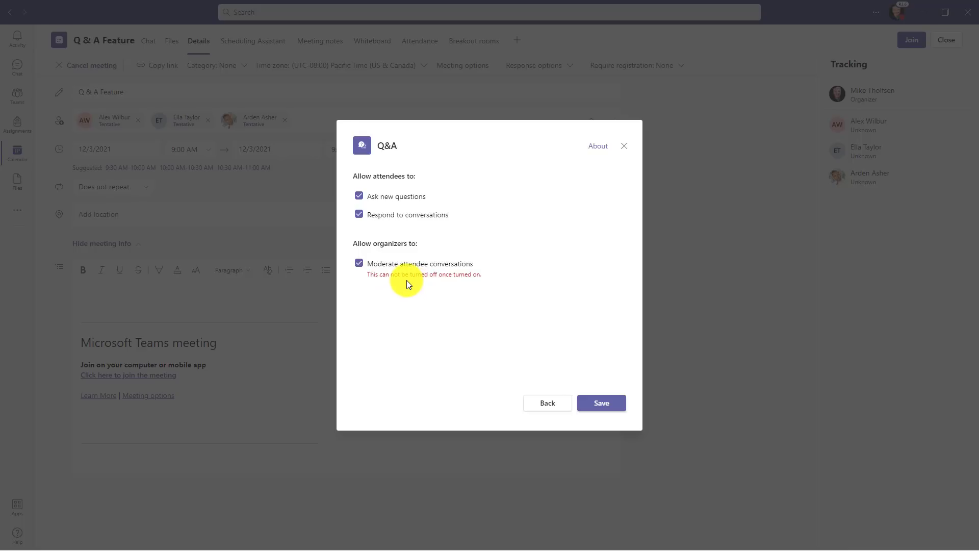
left_click(605, 404)
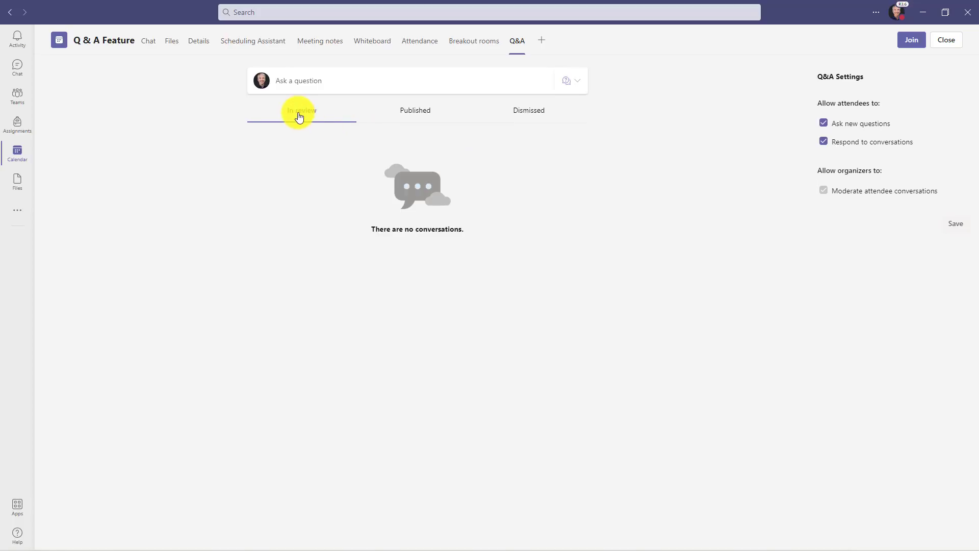
Look through the published and dismissed conversation lists and the available post types in the meeting's Q&A tab.
left_click(418, 117)
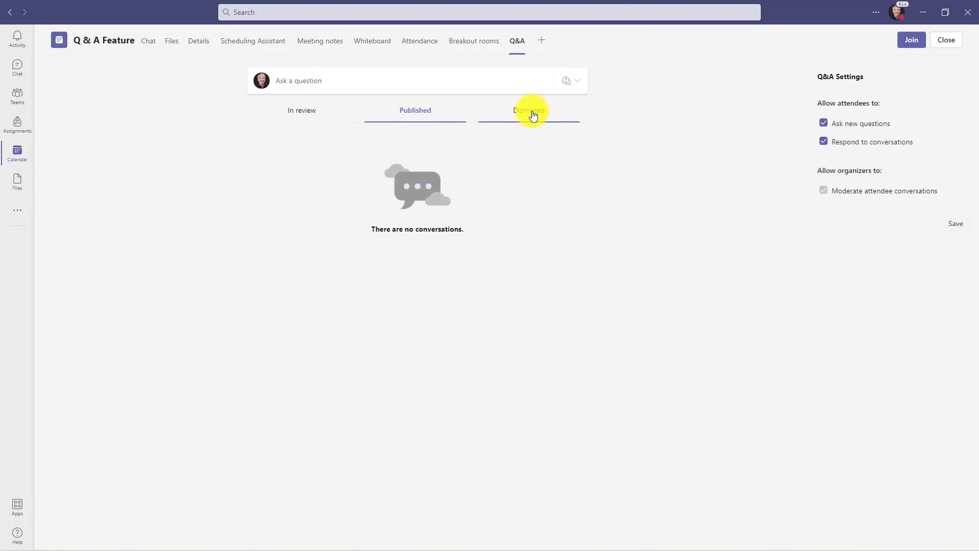
left_click(532, 114)
left_click(576, 84)
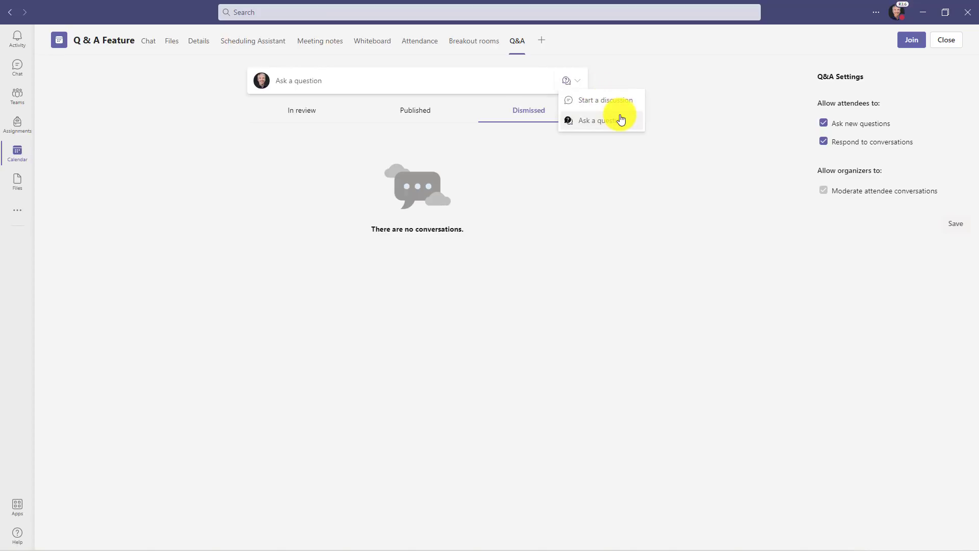
left_click(704, 88)
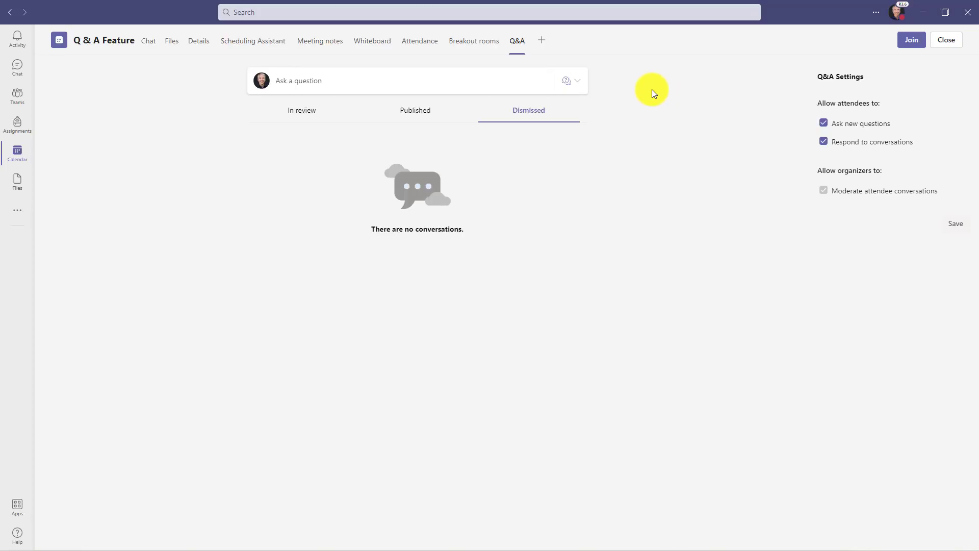
Join the Q & A Feature meeting as organizer and show its Q&A pane.
left_click(911, 40)
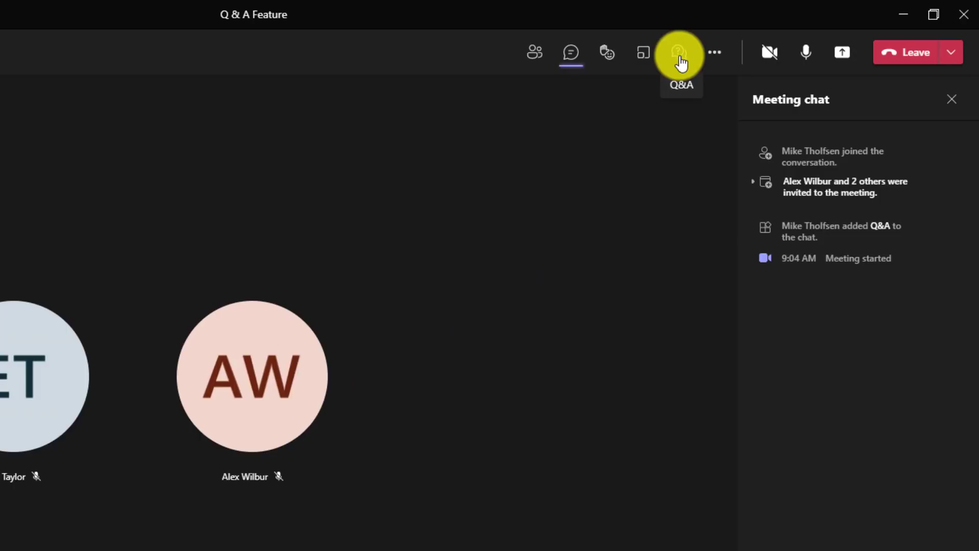
left_click(680, 57)
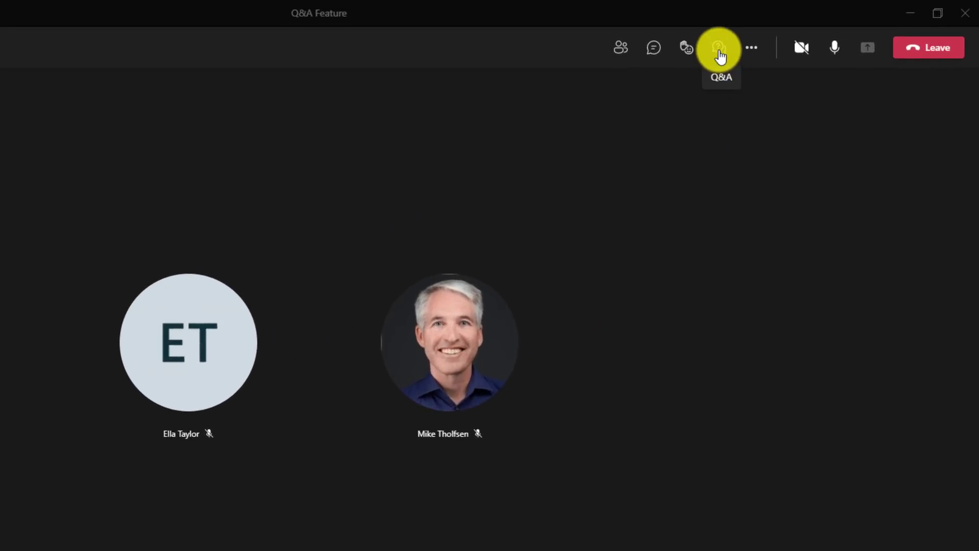
From the attendee's Q&A pane, write the question "When is the drop-dead date that I have to start using the new TPS Report coversheets?".
left_click(719, 49)
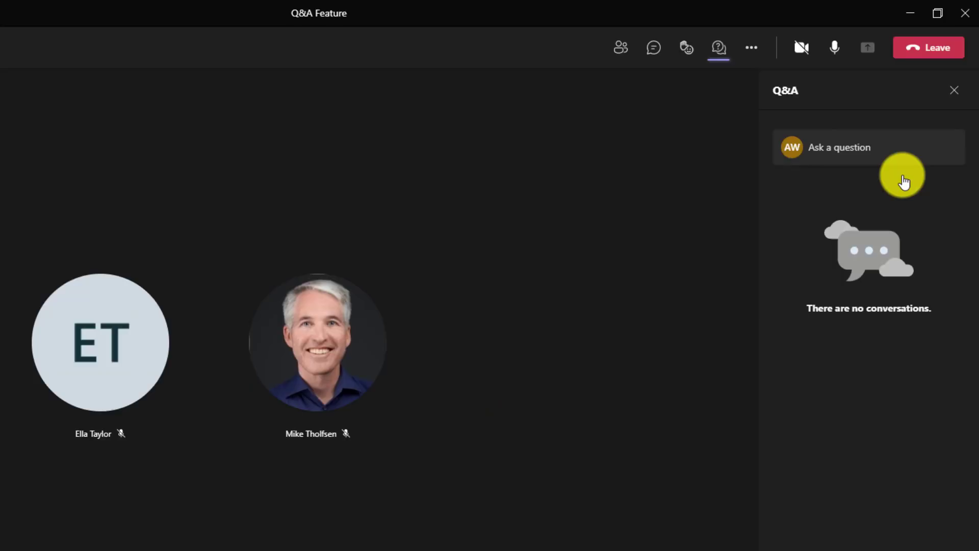
left_click(849, 153)
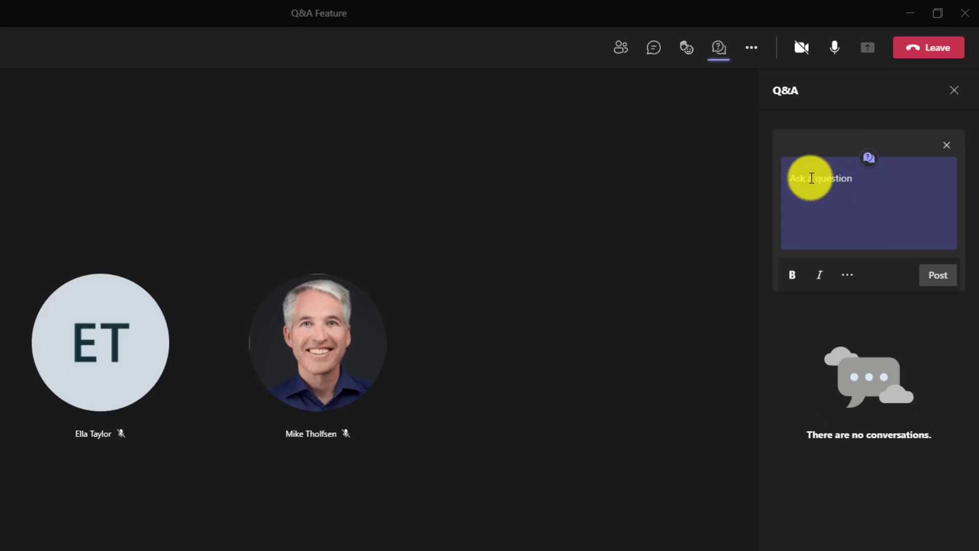
type("When is the drop-dead date that I have to start using the new TPS Report coversheets?")
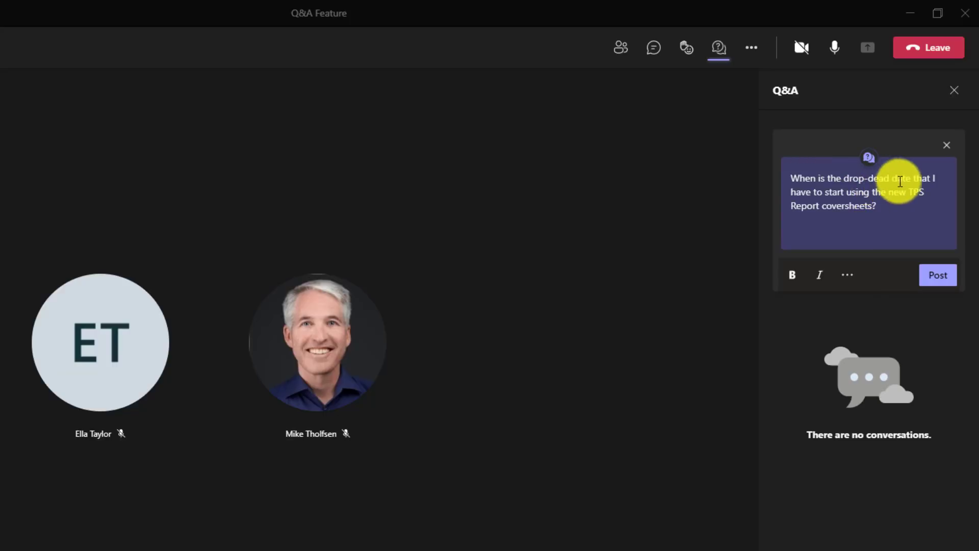
Make "drop-dead date" bold in the question, look at the additional formatting options and post the question.
left_click_drag(912, 178, 844, 179)
left_click(793, 275)
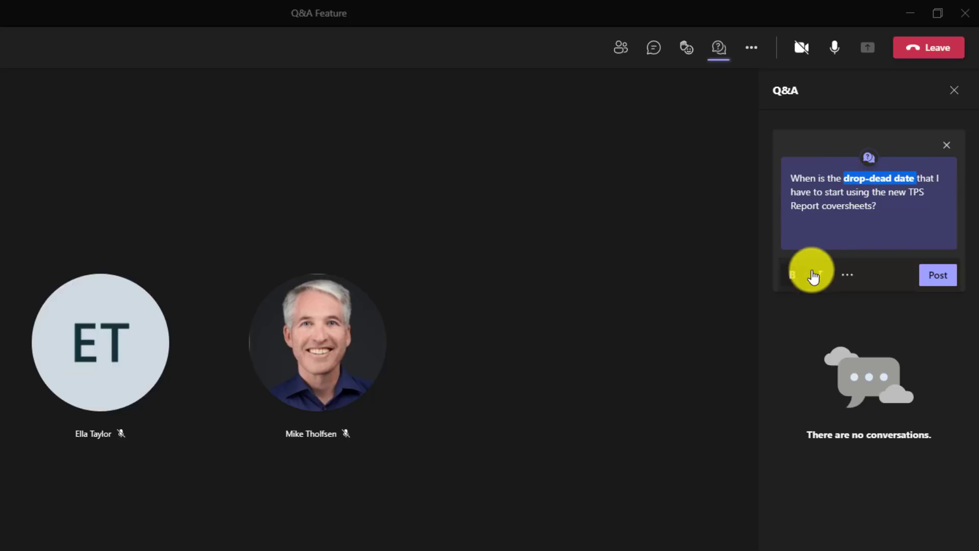
left_click(848, 278)
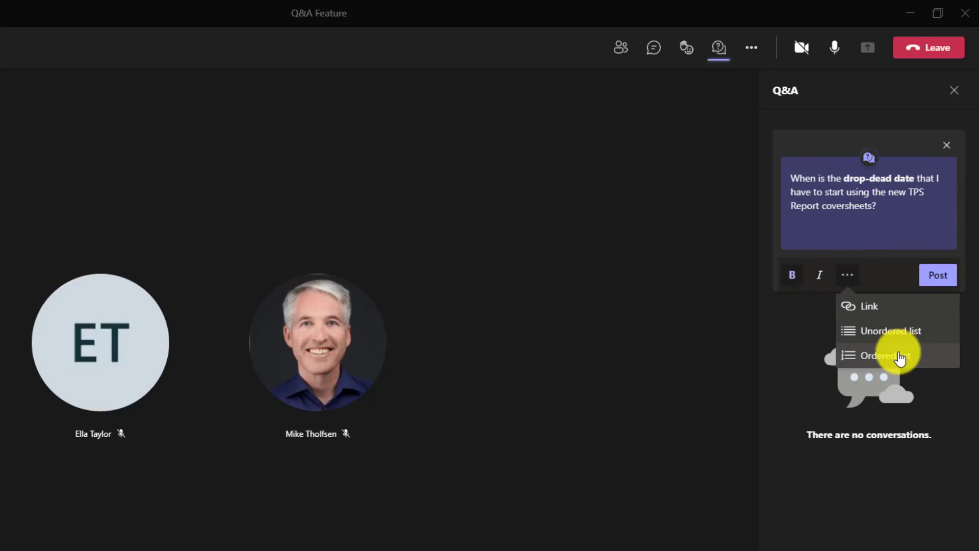
left_click(902, 211)
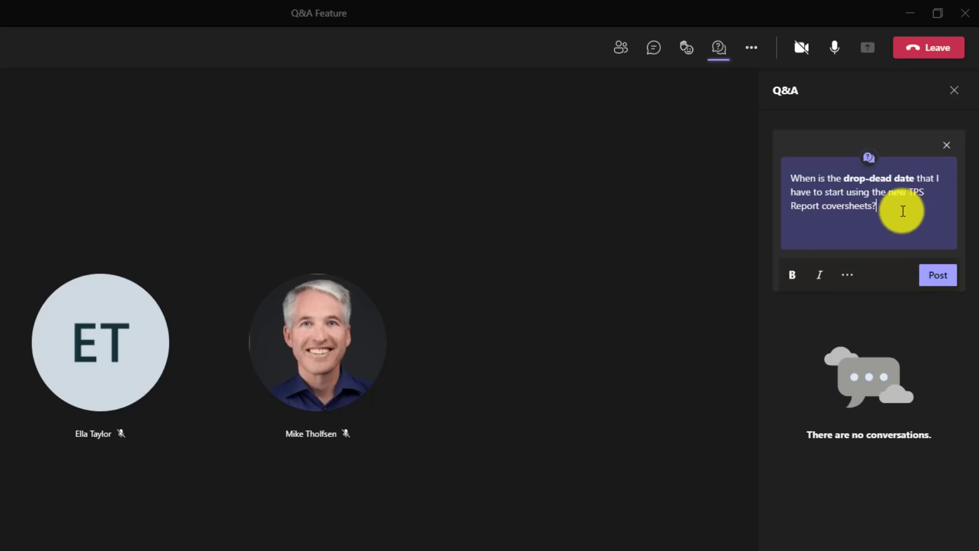
left_click(943, 282)
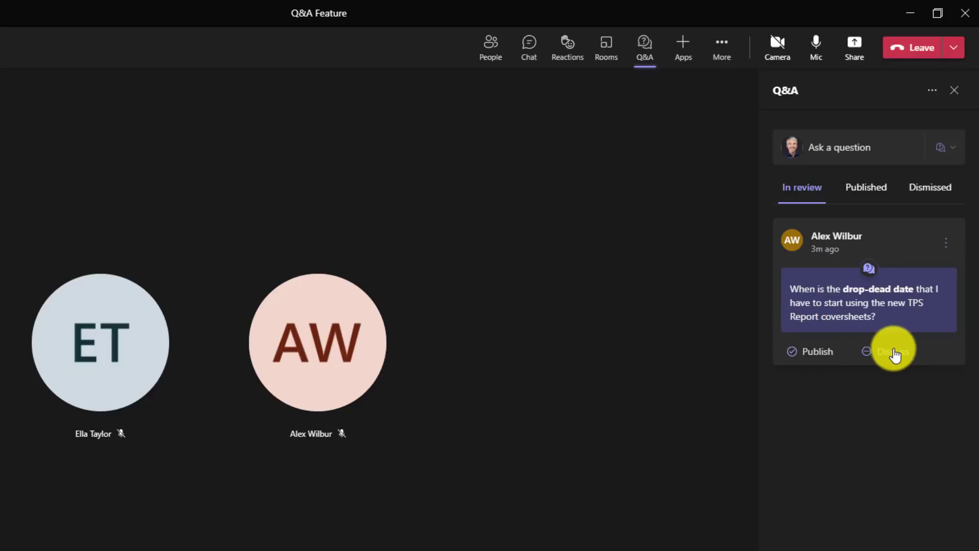
Publish the attendee's question from the review list and give it a thumbs-up reaction in the published list.
left_click(946, 244)
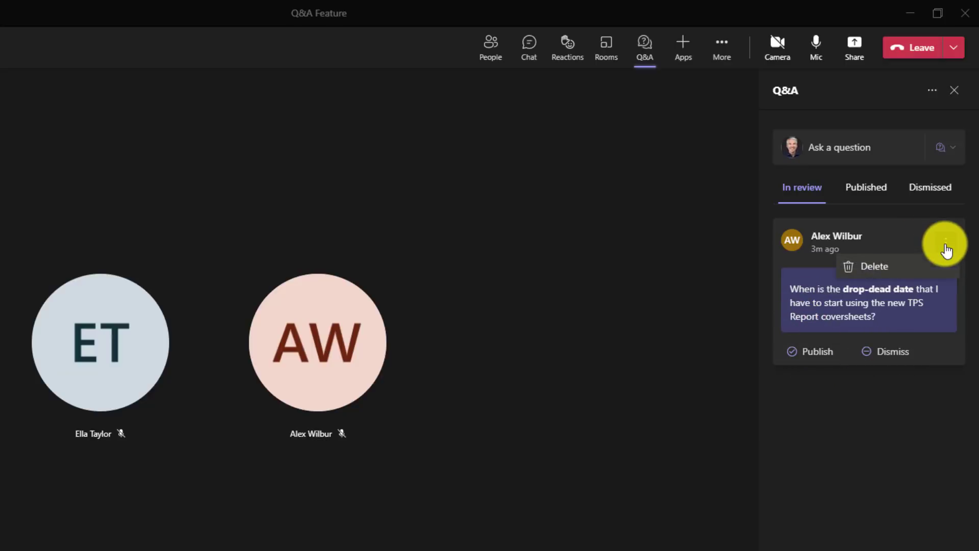
left_click(895, 411)
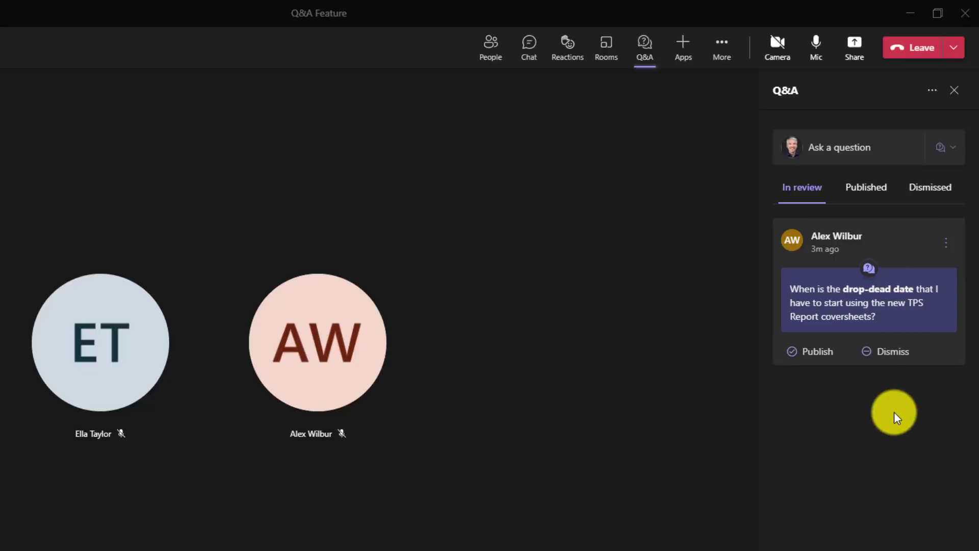
left_click(815, 353)
left_click(874, 190)
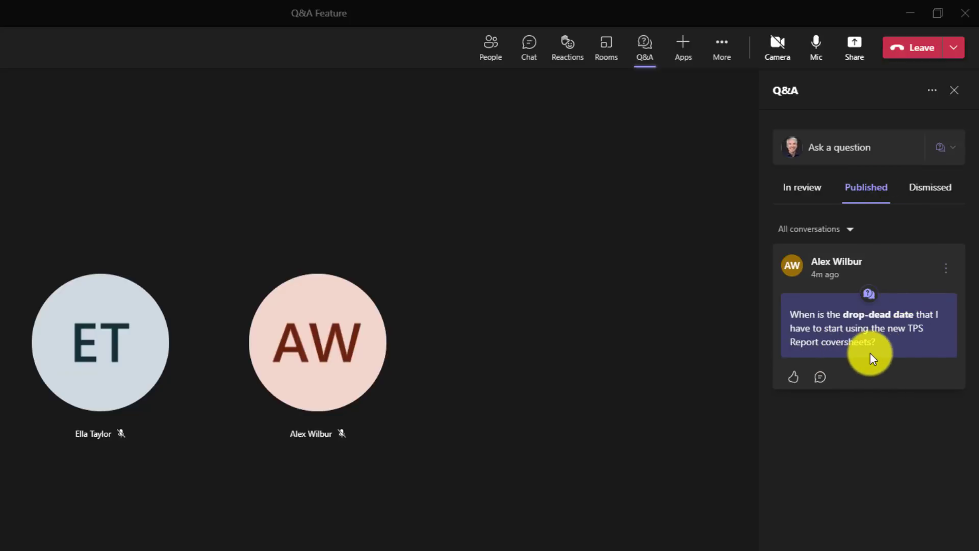
mouse_move(797, 378)
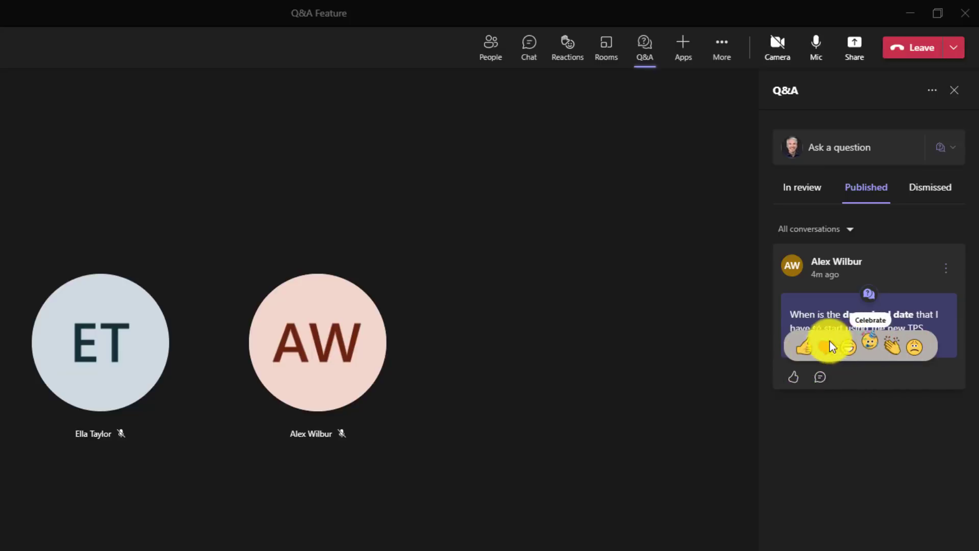
left_click(794, 377)
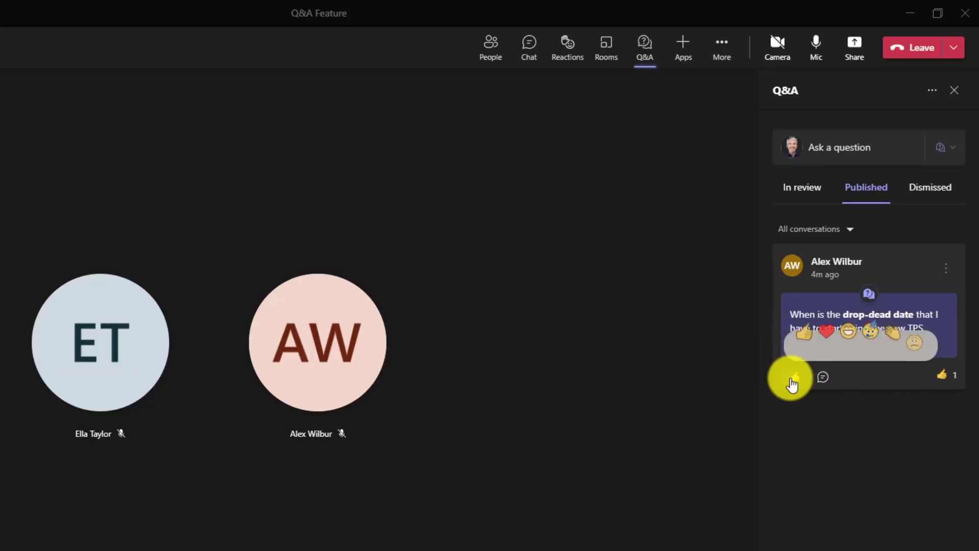
Post the response "Tomorrow is the drop dead date!" to the published question.
left_click(823, 379)
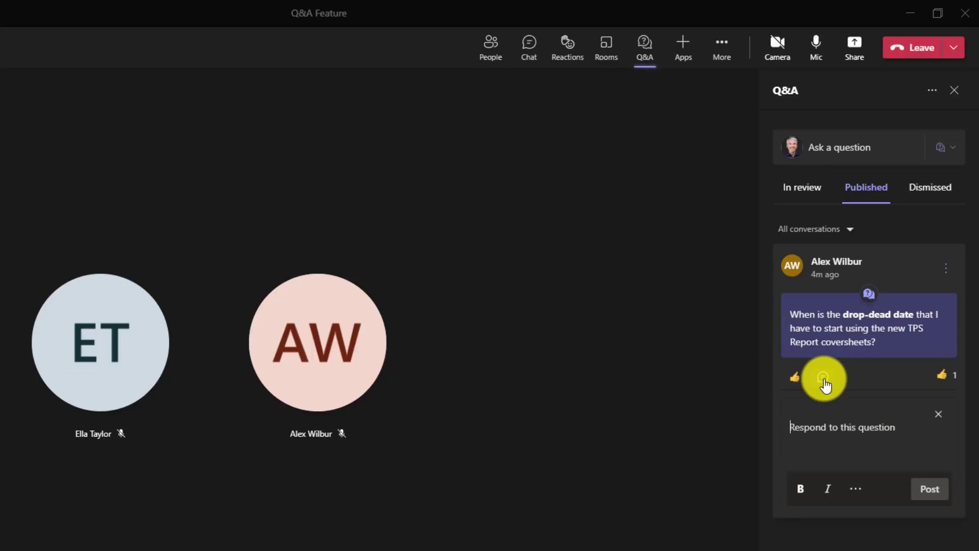
left_click(908, 435)
type("Tomorrow is the drop dead date!")
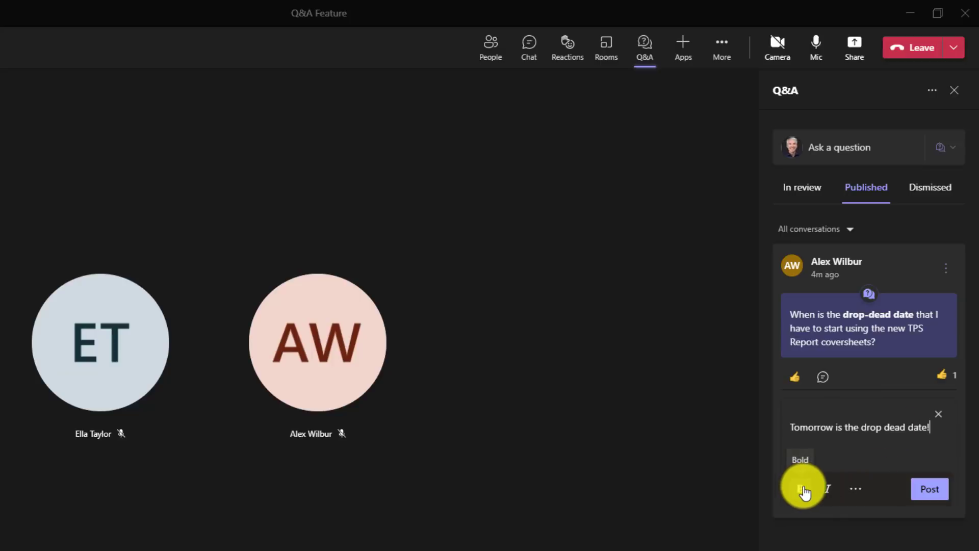
left_click(855, 490)
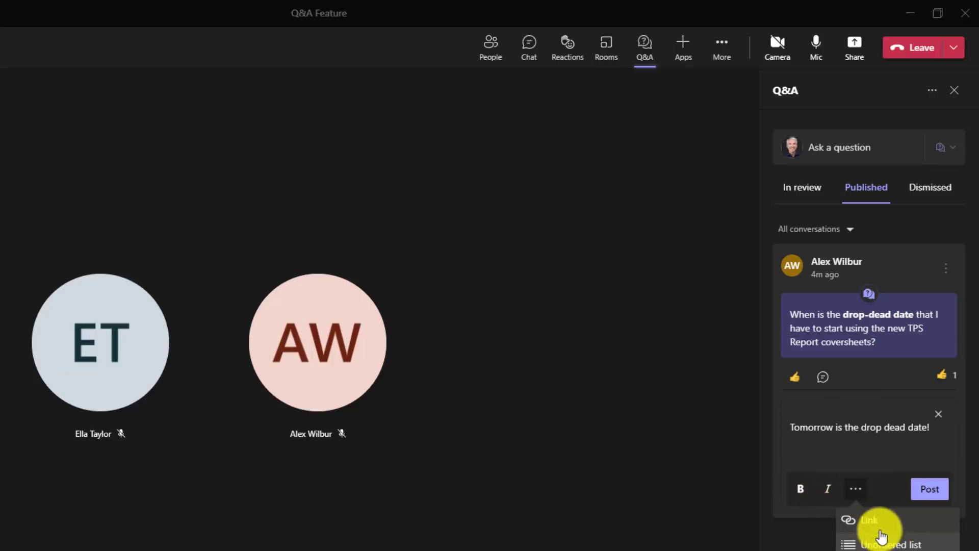
left_click(889, 427)
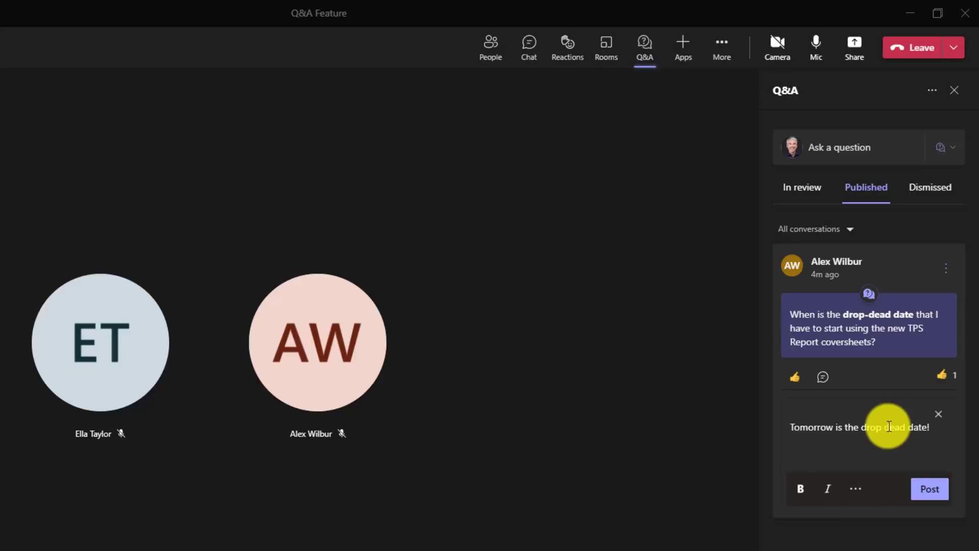
left_click(937, 497)
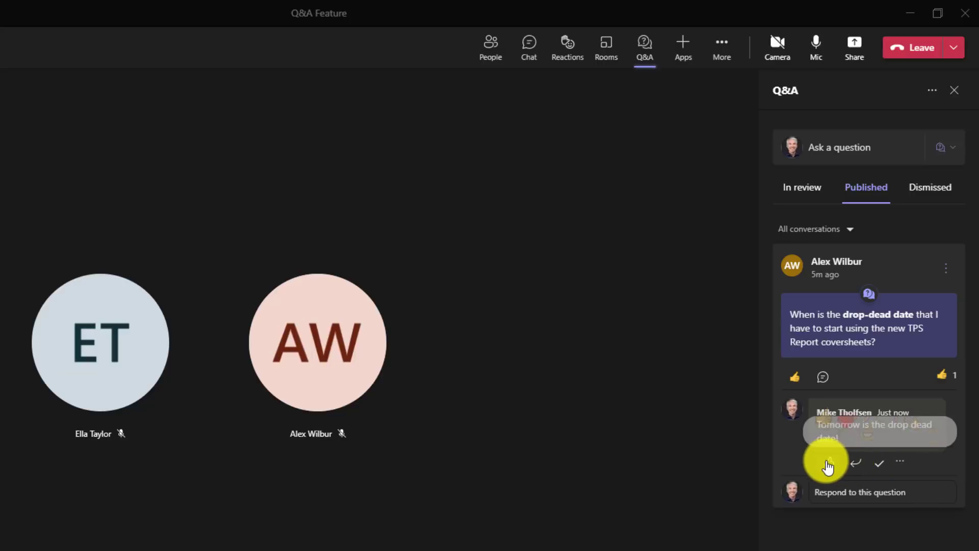
View the further options for the posted response and mark it as the best answer.
left_click(901, 465)
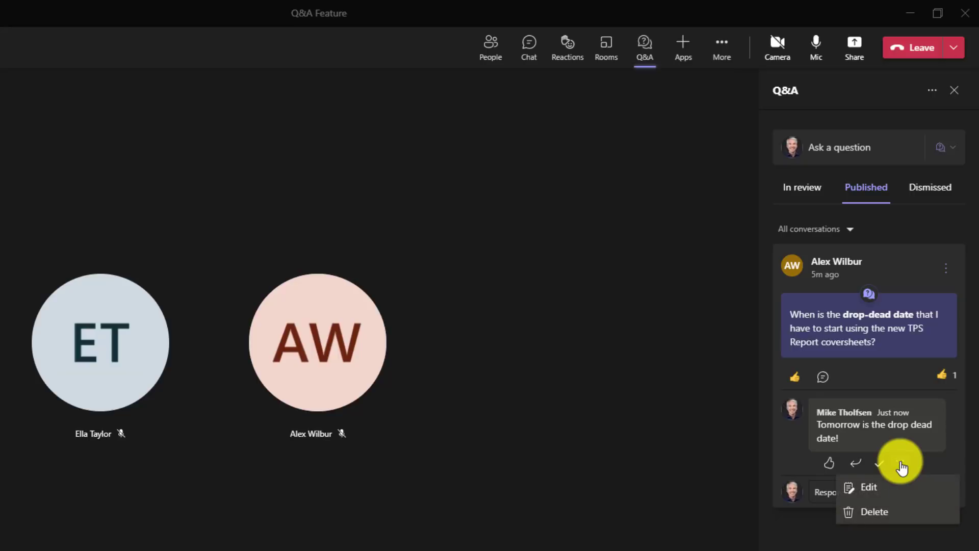
left_click(684, 295)
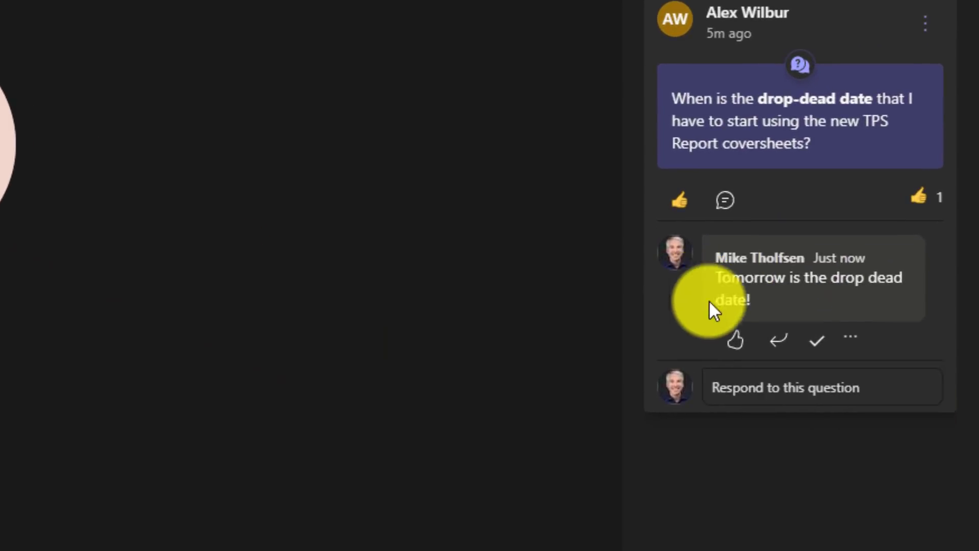
left_click(818, 342)
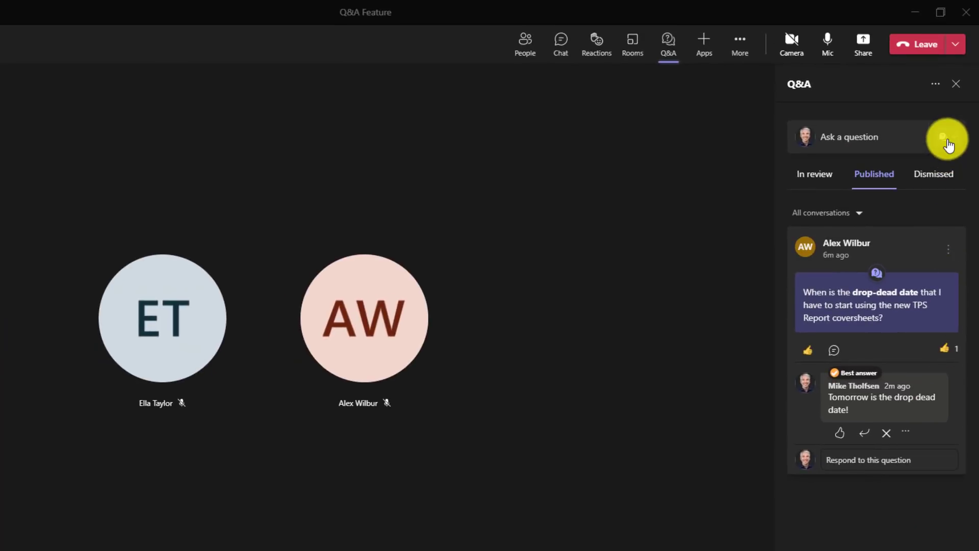
Start a discussion in the Q&A pane and post "Who wants to come in to work this Saturday?".
left_click(948, 145)
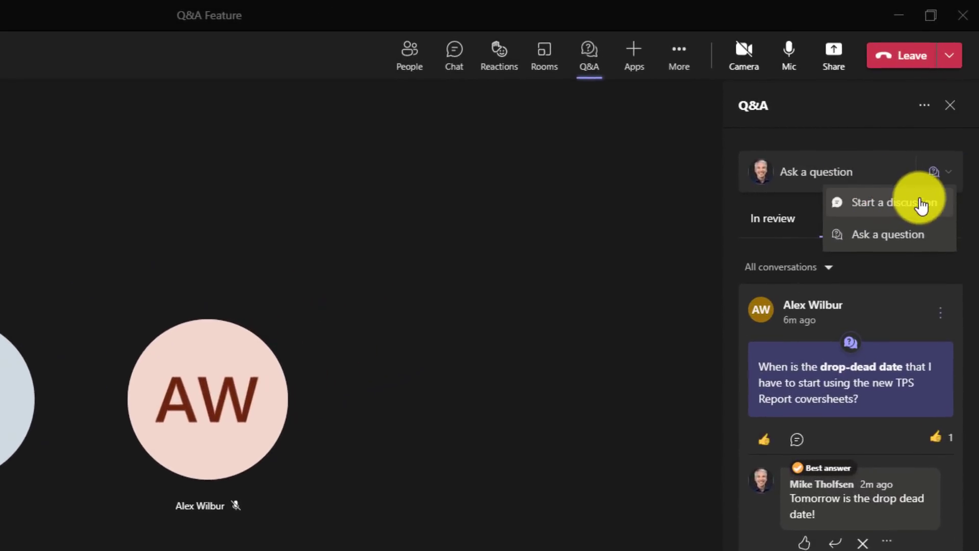
left_click(921, 206)
left_click(776, 184)
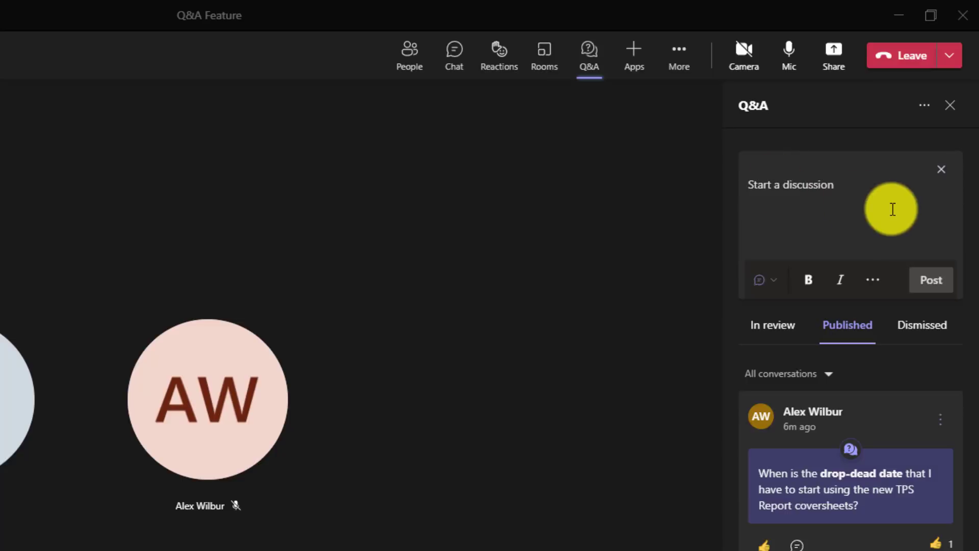
type("Who wants to come in to work this Saturday?")
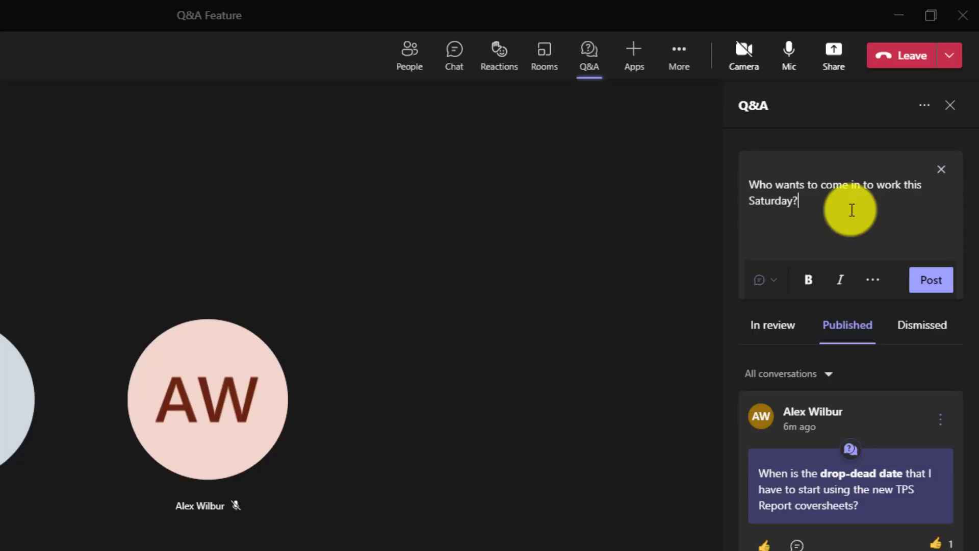
left_click(938, 284)
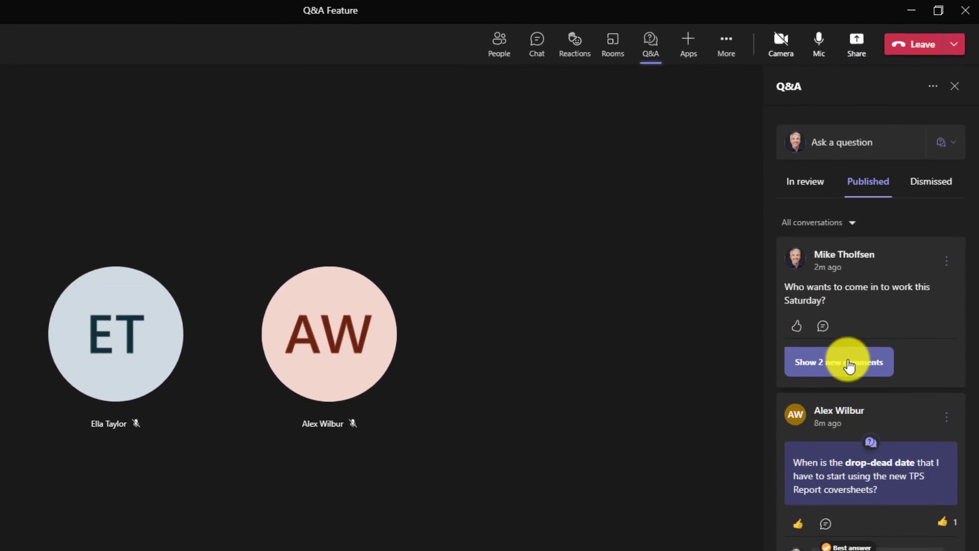
Show the new comments on the Saturday discussion and add a Love reaction to both attendee replies.
left_click(849, 368)
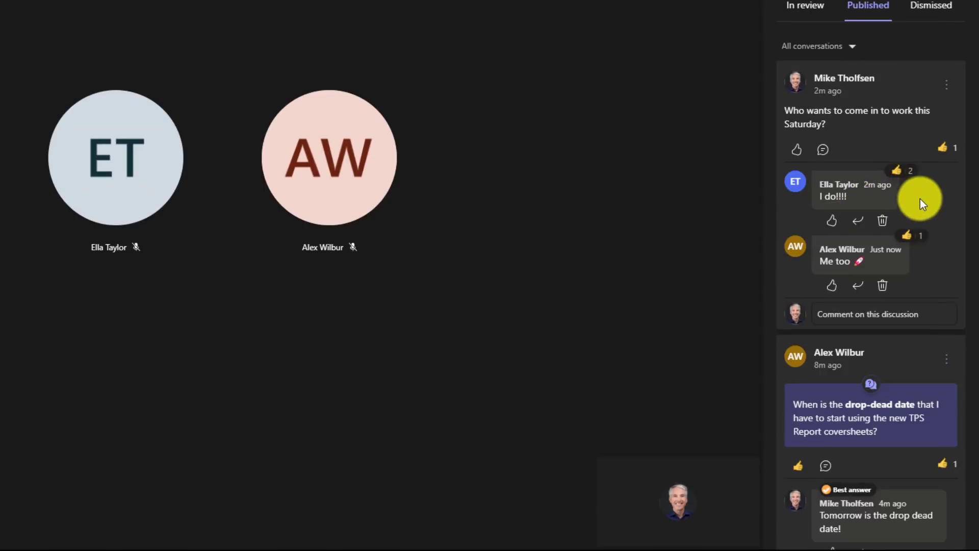
mouse_move(832, 219)
left_click(851, 192)
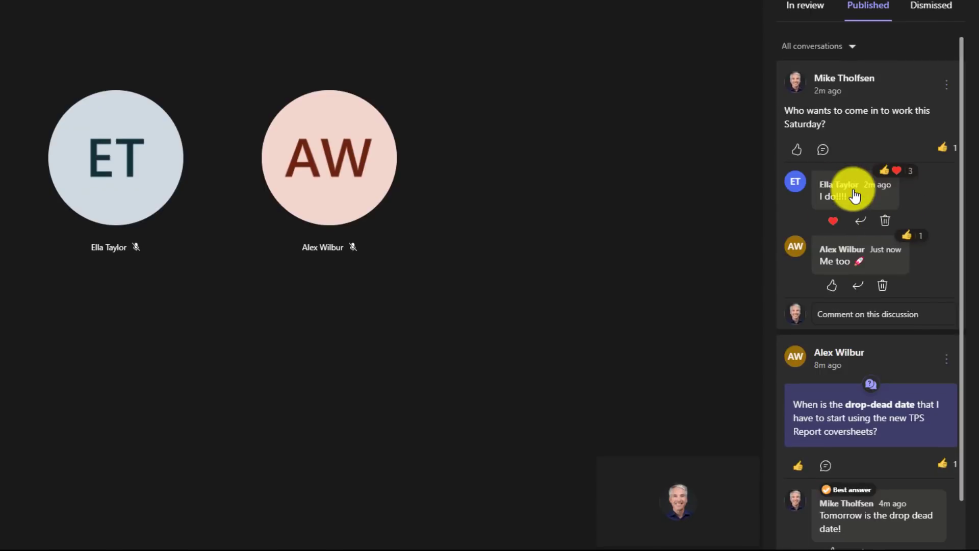
mouse_move(833, 282)
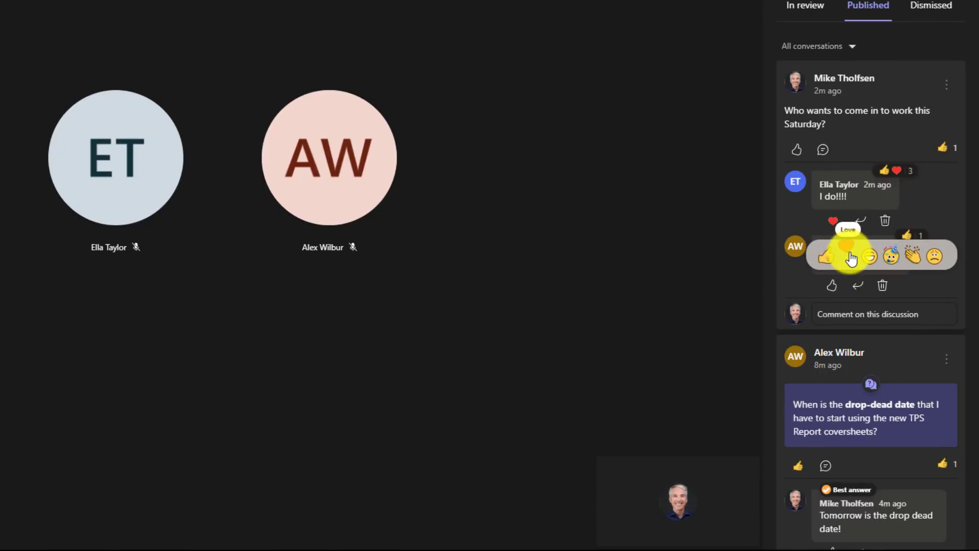
left_click(848, 253)
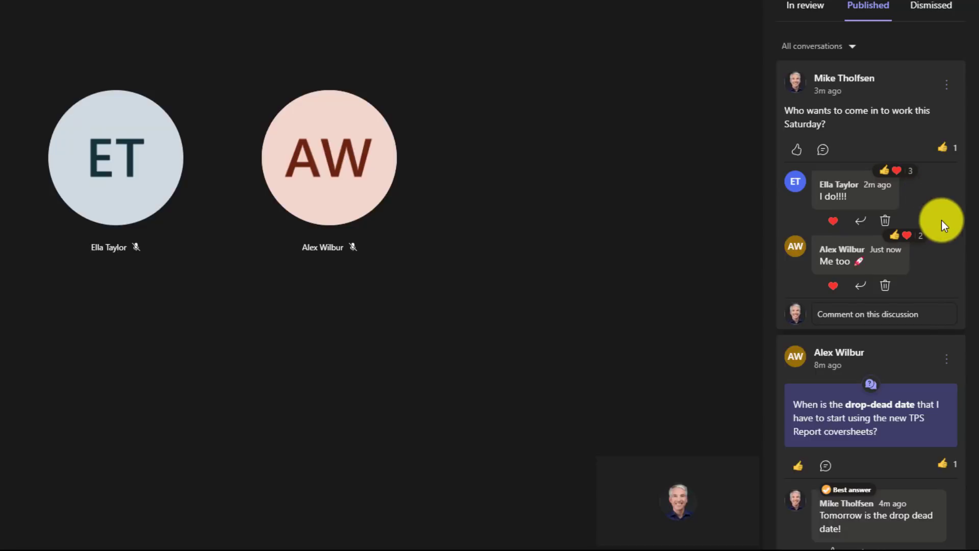
Pin the conversation about coming in to work this Saturday.
left_click(946, 85)
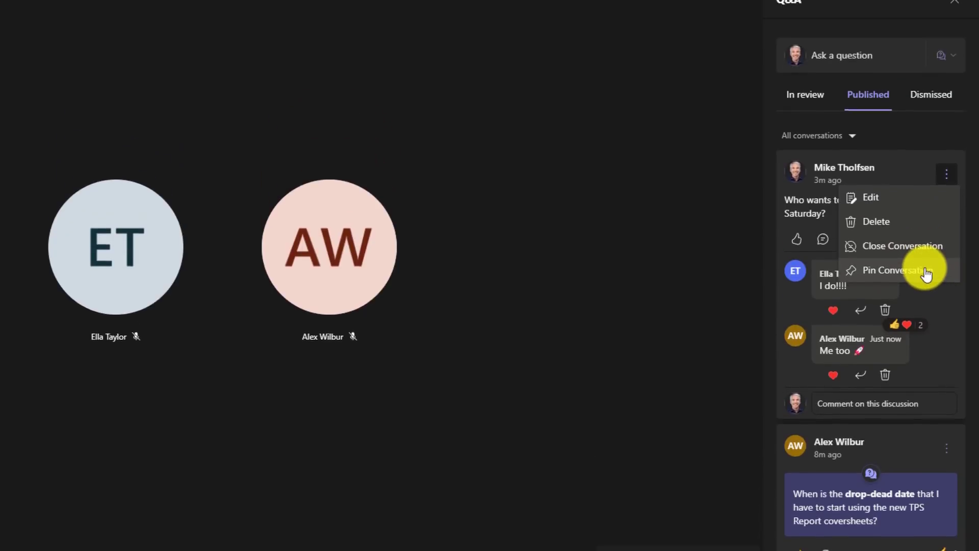
left_click(925, 182)
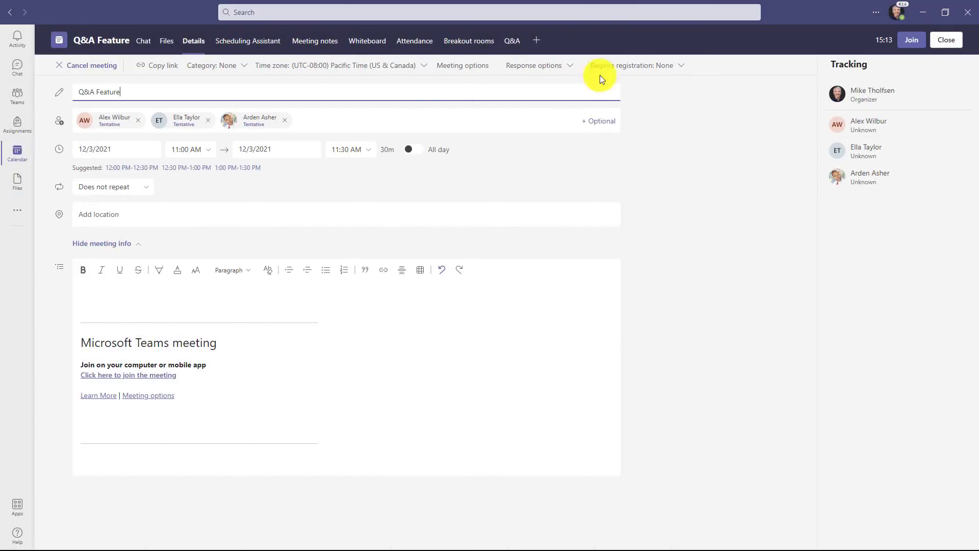
Open the Q&A of the Q&A Feature meeting and view its published conversations.
left_click(513, 42)
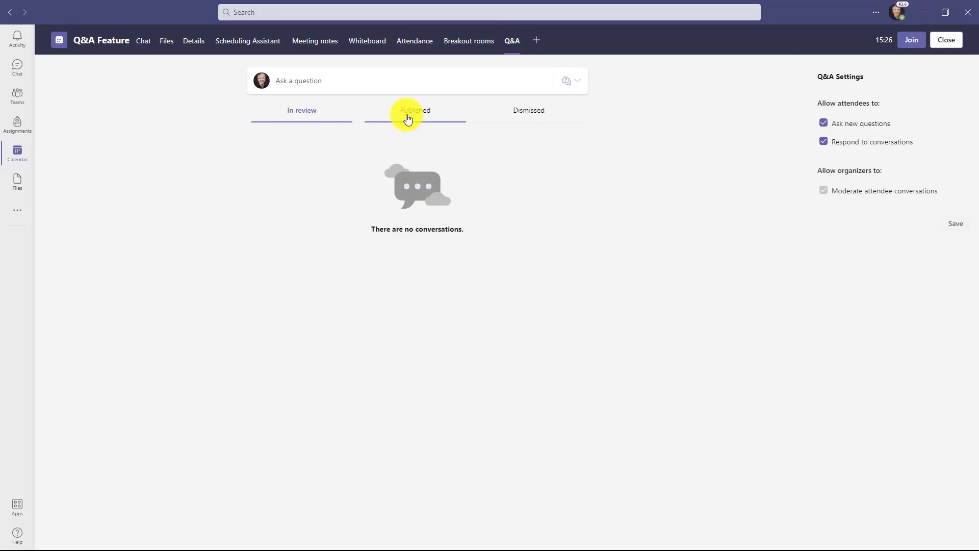
left_click(427, 119)
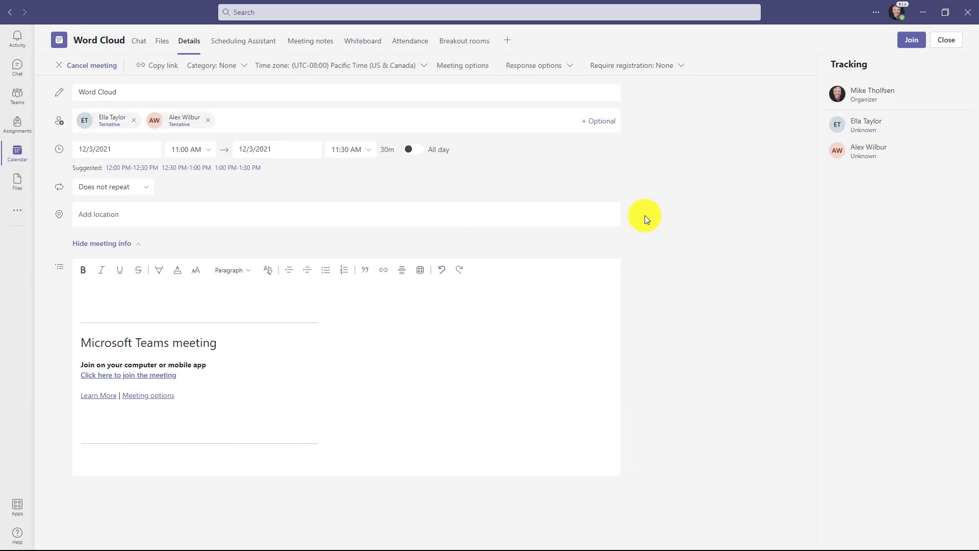
Add the Forms app to the Word Cloud meeting to provide polls.
left_click(508, 41)
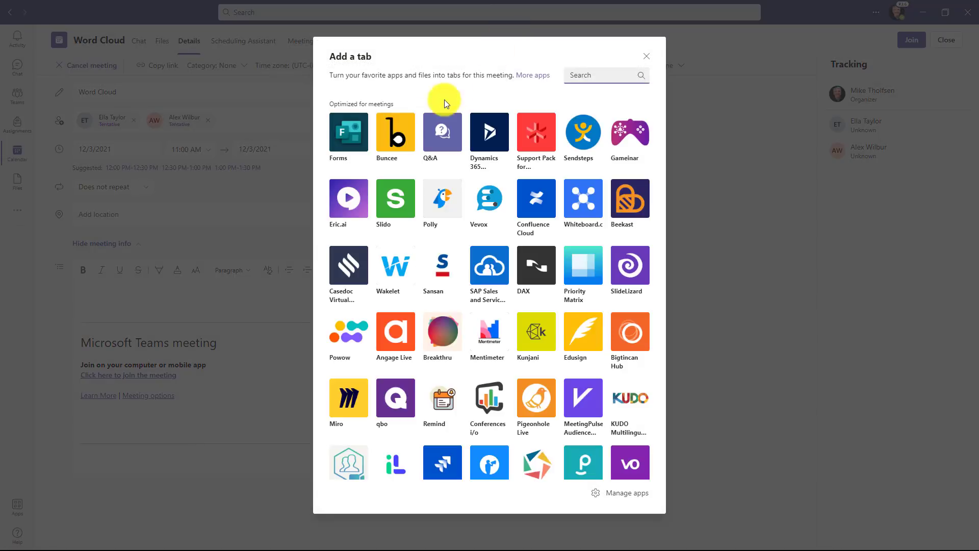
left_click(346, 139)
left_click(610, 403)
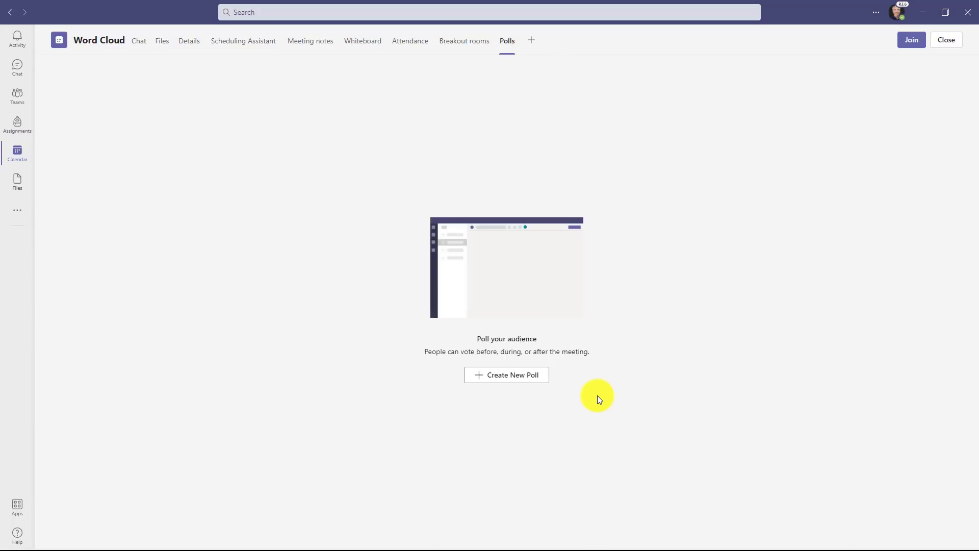
Join the Word Cloud meeting and save a word cloud poll asking "What is your favorite color?".
left_click(925, 46)
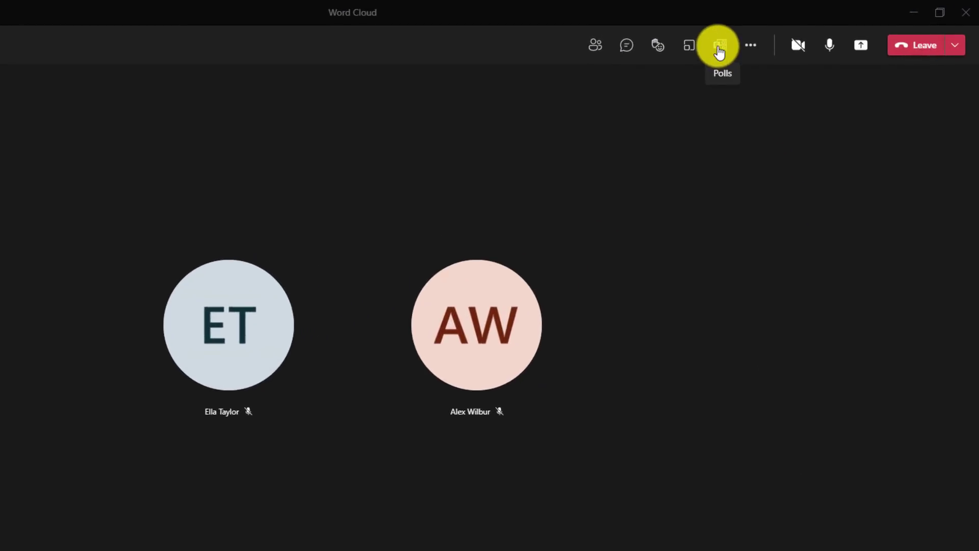
left_click(720, 50)
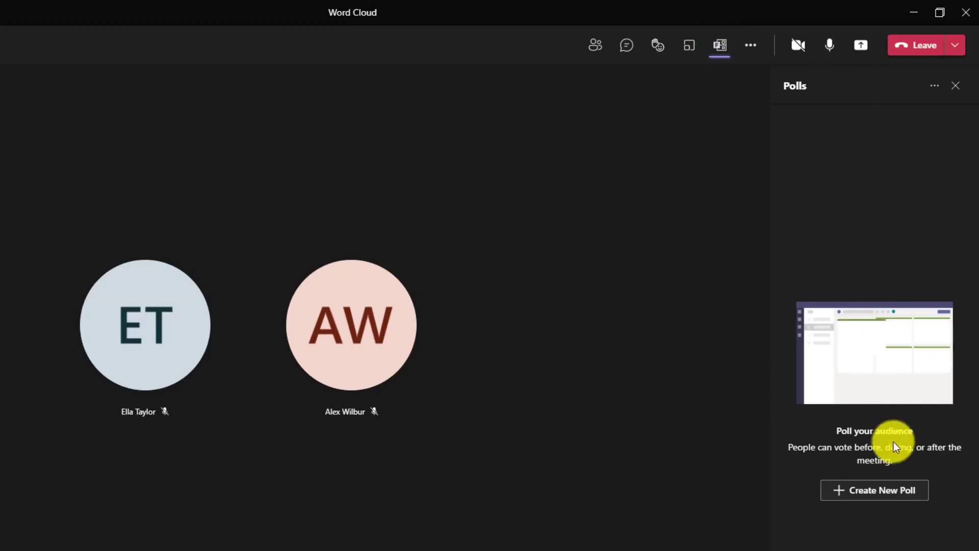
left_click(875, 493)
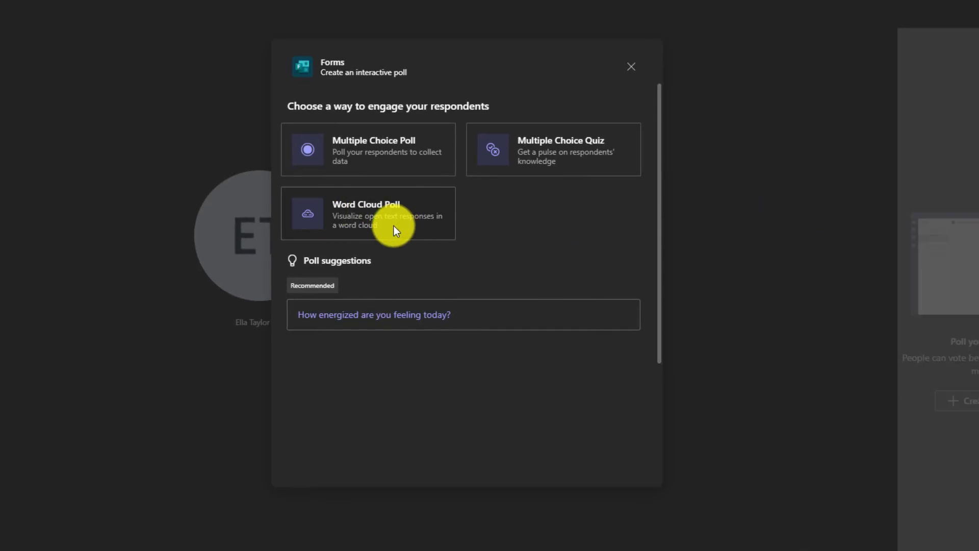
left_click(369, 207)
type("What is your favorite color?")
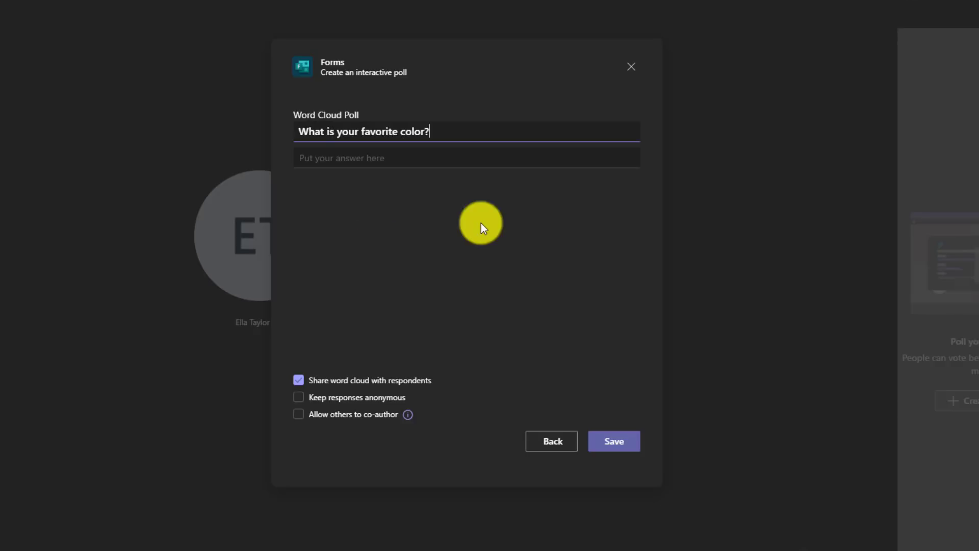
left_click(618, 441)
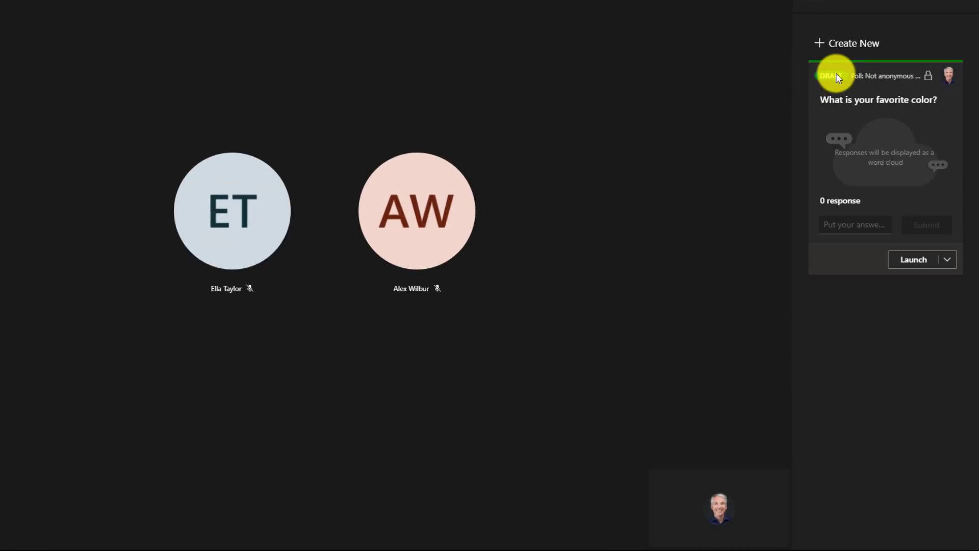
Launch the favorite color poll and submit "Purple" as the answer.
left_click(914, 259)
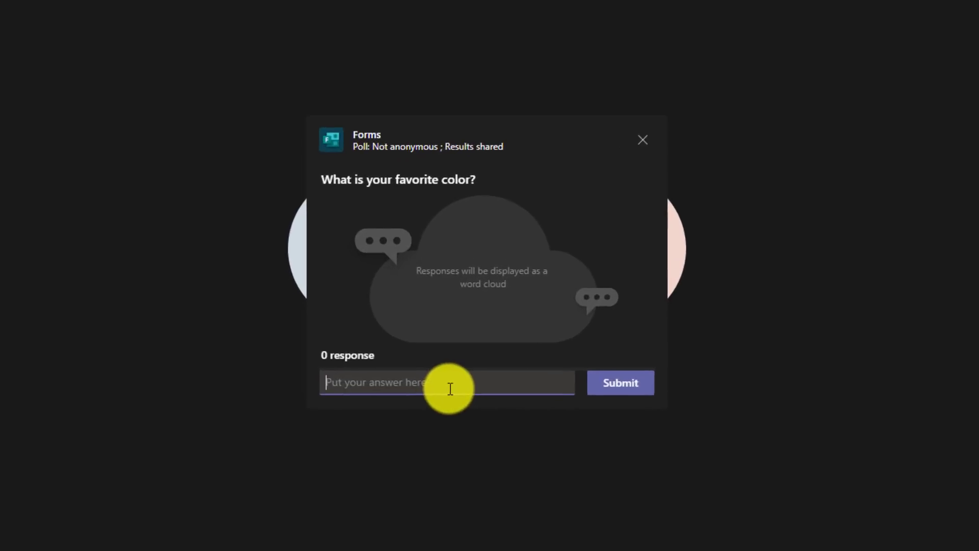
type("Purple")
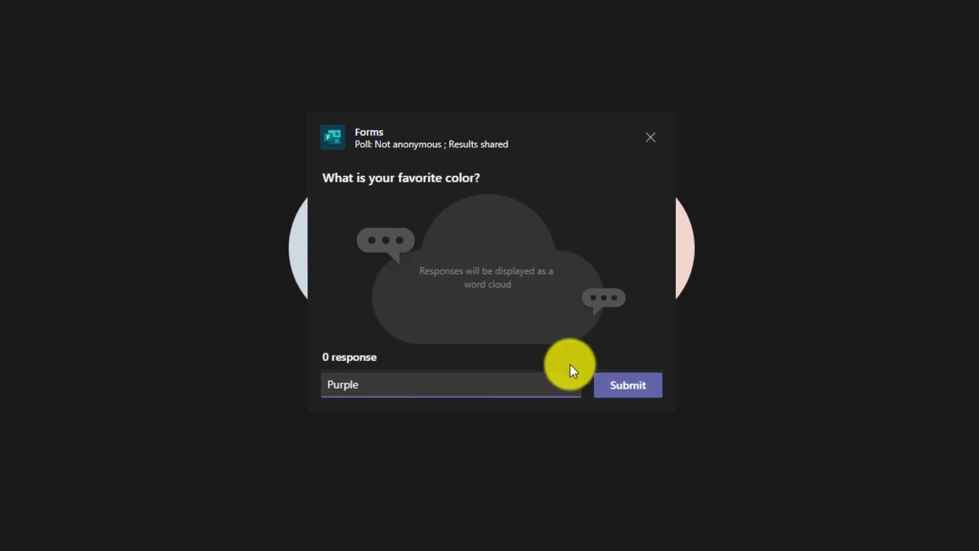
left_click(619, 388)
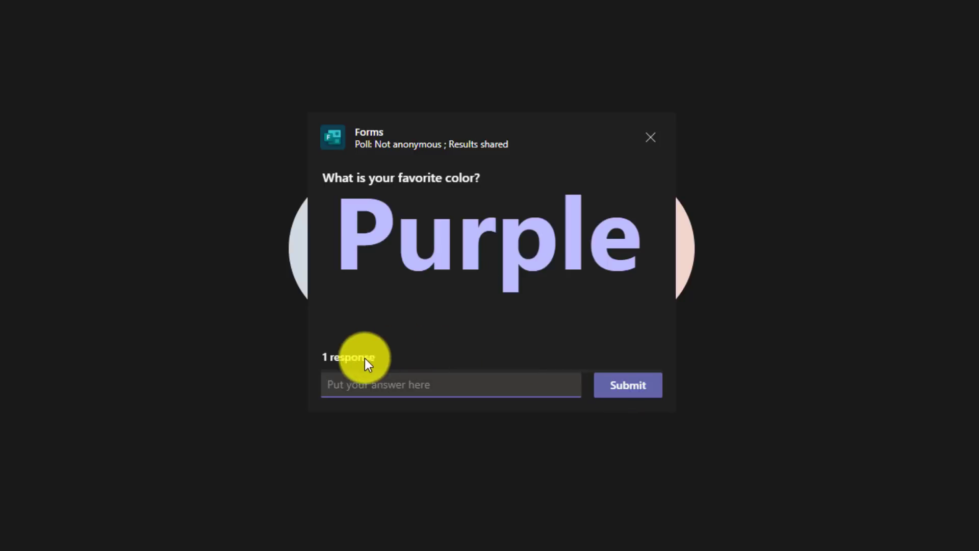
Examine the response details for each color in the poll's word cloud.
mouse_move(469, 237)
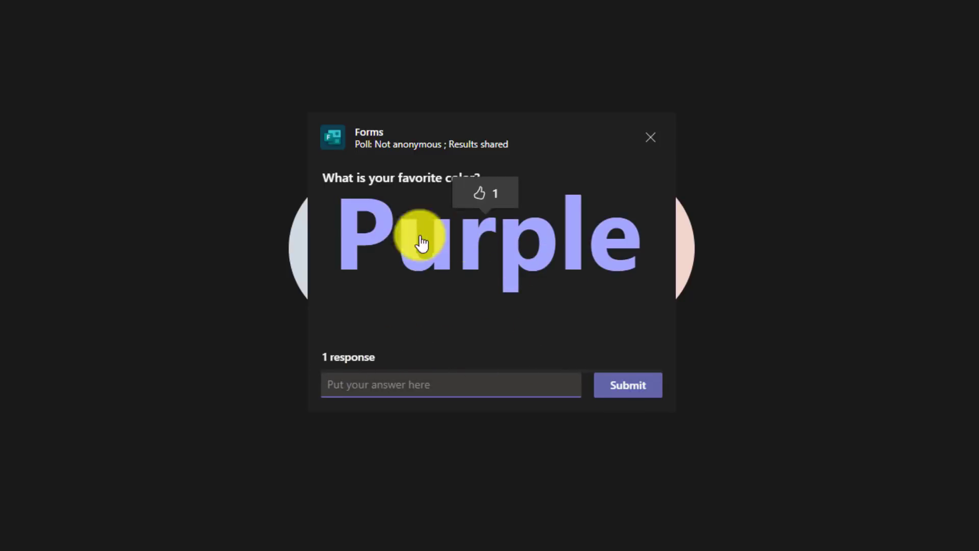
mouse_move(875, 183)
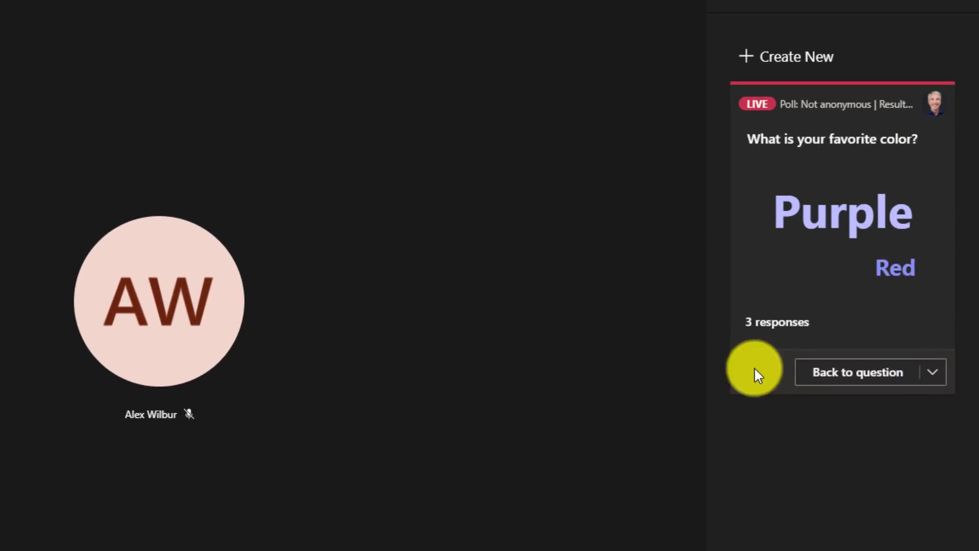
mouse_move(819, 217)
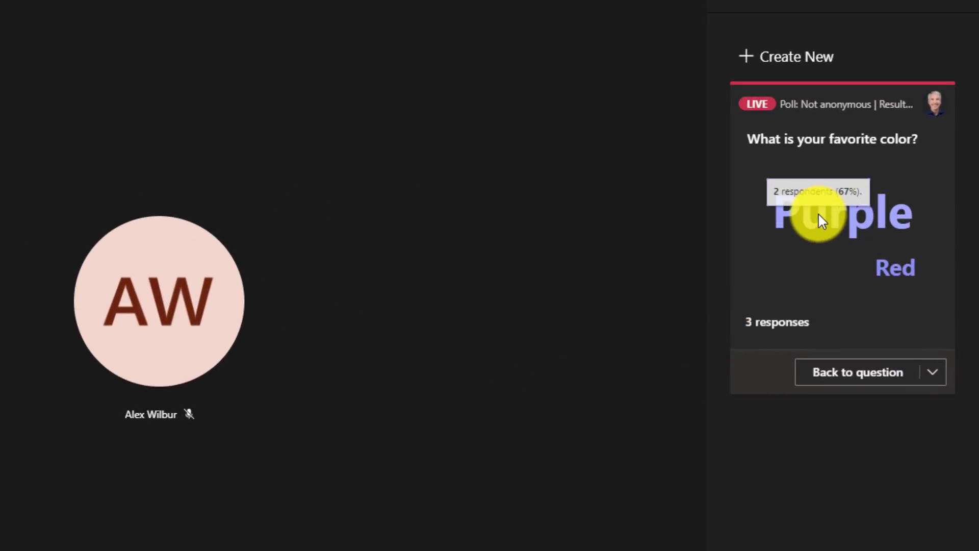
mouse_move(912, 268)
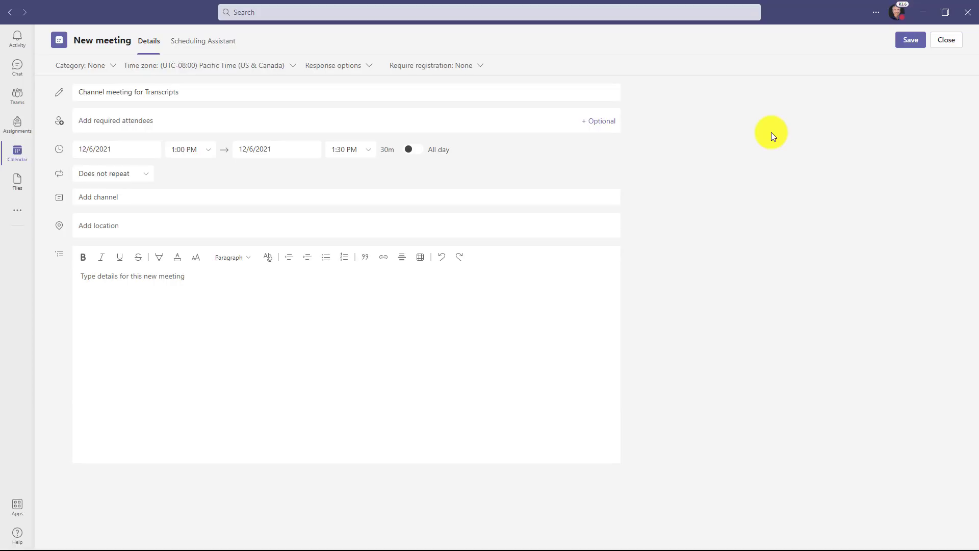
Add the Product team's Project Team Red channel to "Channel meeting for Transcripts" and send the invitation.
left_click(123, 95)
left_click(100, 198)
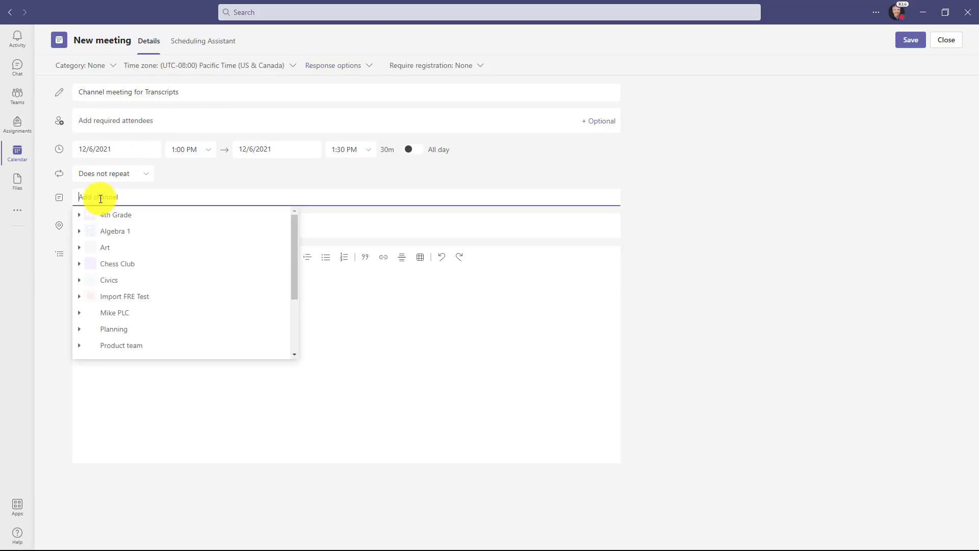
left_click(80, 345)
scroll(134, 317, "down", 1)
scroll(144, 267, "up", 1)
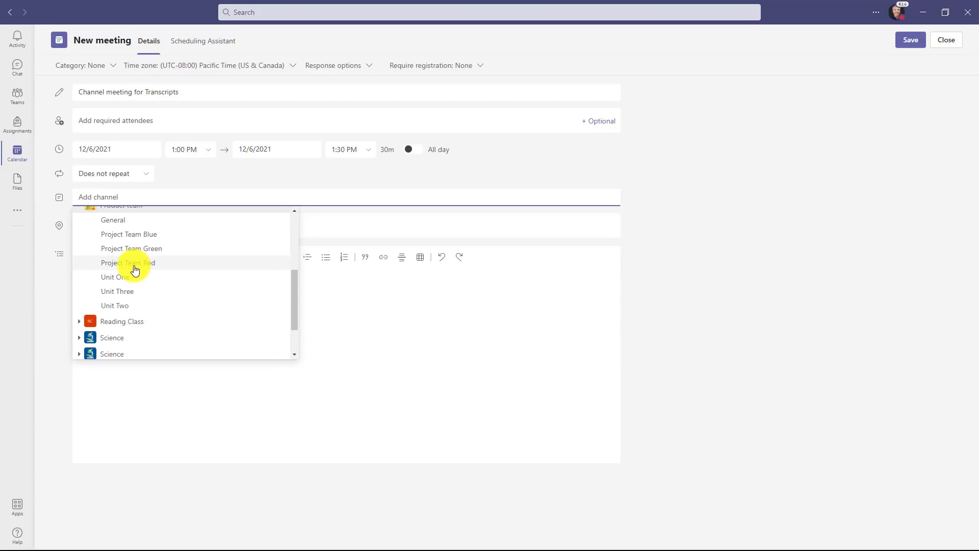
left_click(134, 265)
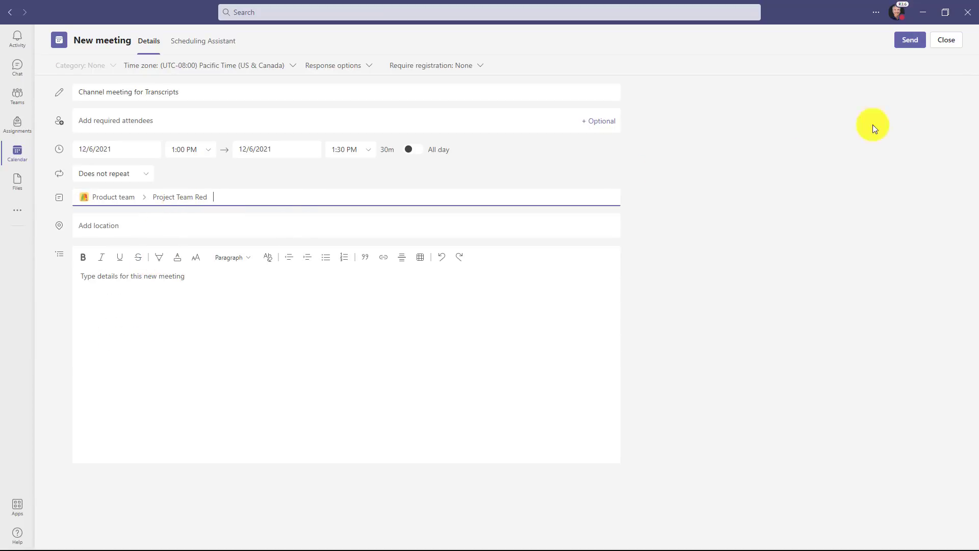
left_click(910, 41)
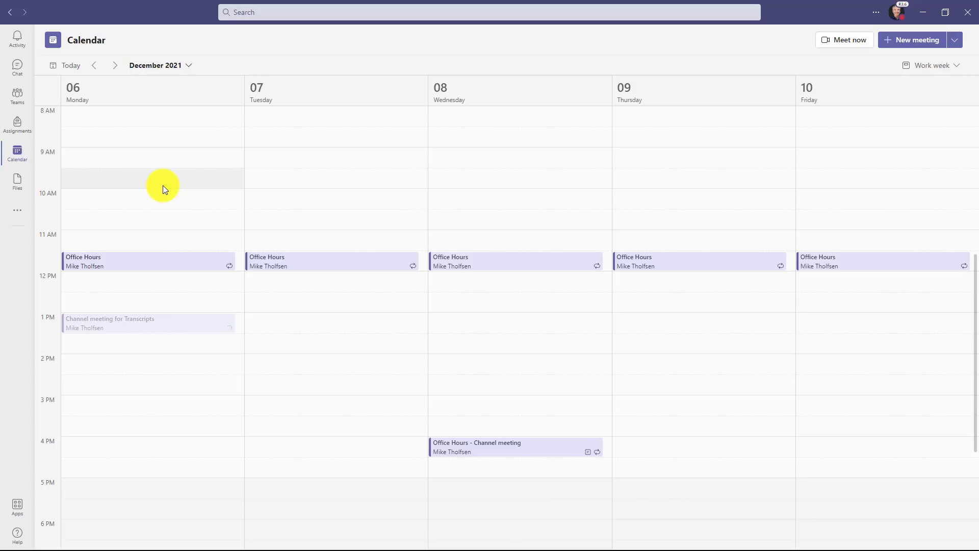
Open "Channel meeting for Transcripts" from the Project Team Red channel's posts and join it.
left_click(17, 96)
left_click(93, 268)
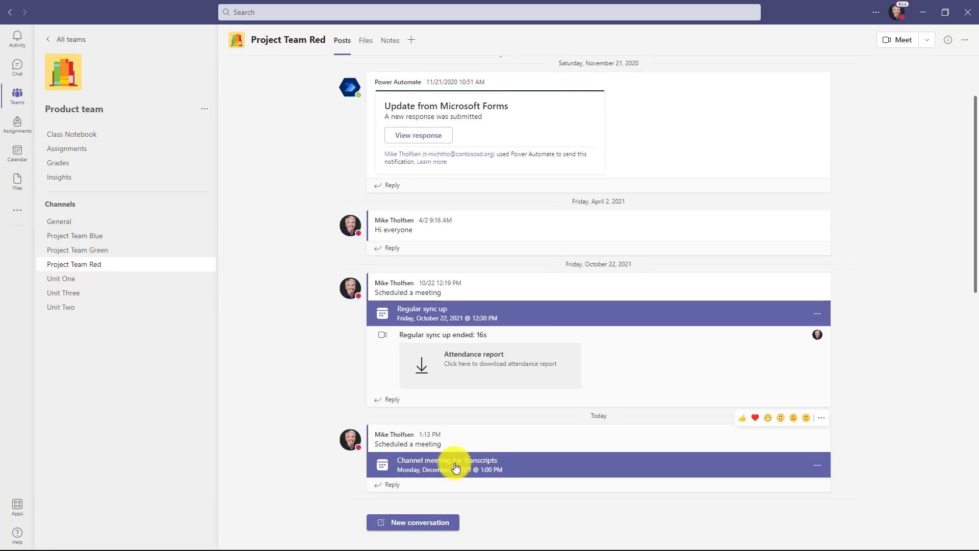
left_click(494, 470)
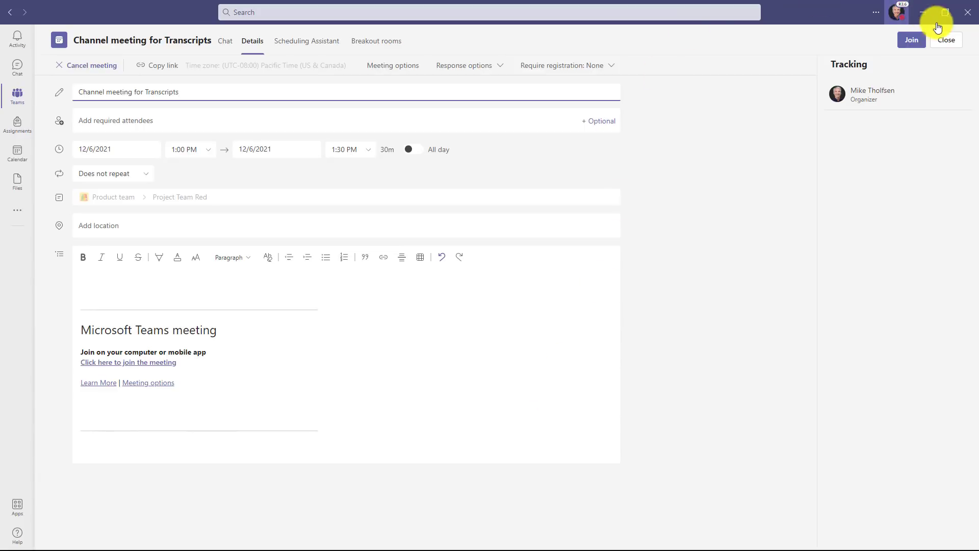
left_click(913, 41)
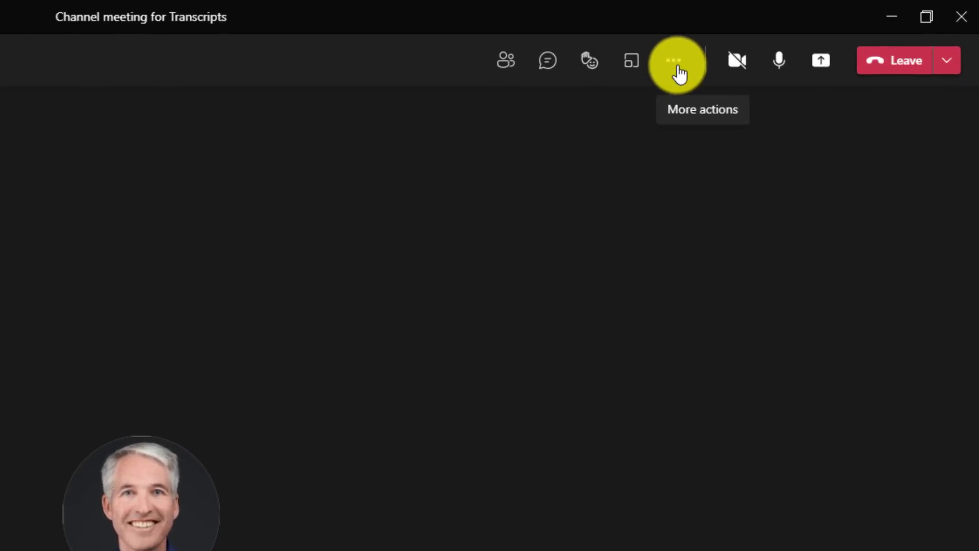
Start recording the channel meeting with transcription and dismiss the recording notice.
left_click(679, 72)
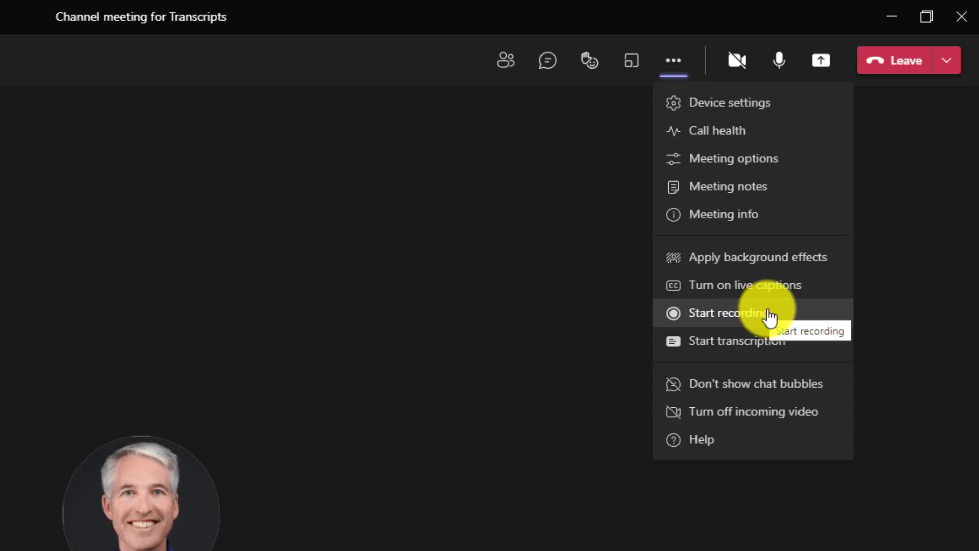
left_click(769, 316)
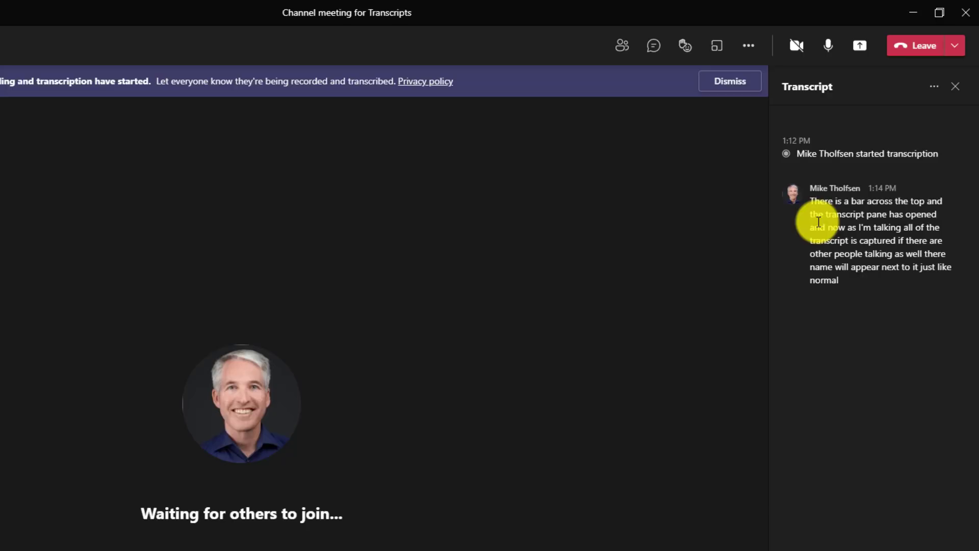
left_click(748, 88)
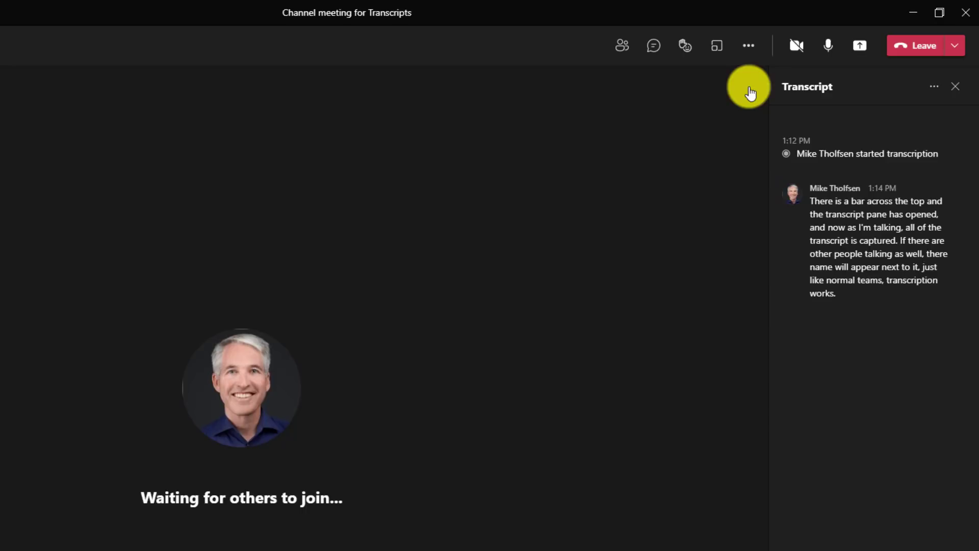
Stop the recording and transcription, and leave the channel meeting.
left_click(749, 59)
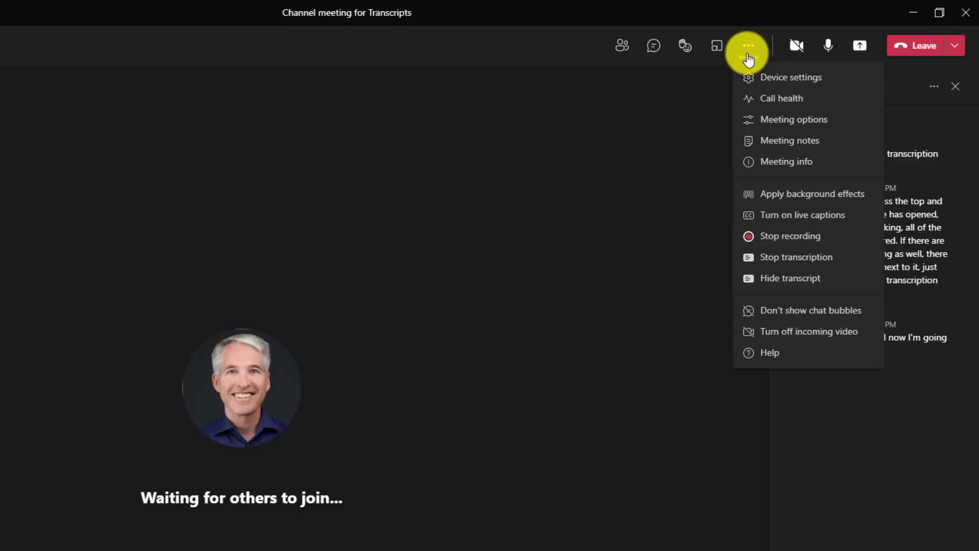
left_click(795, 237)
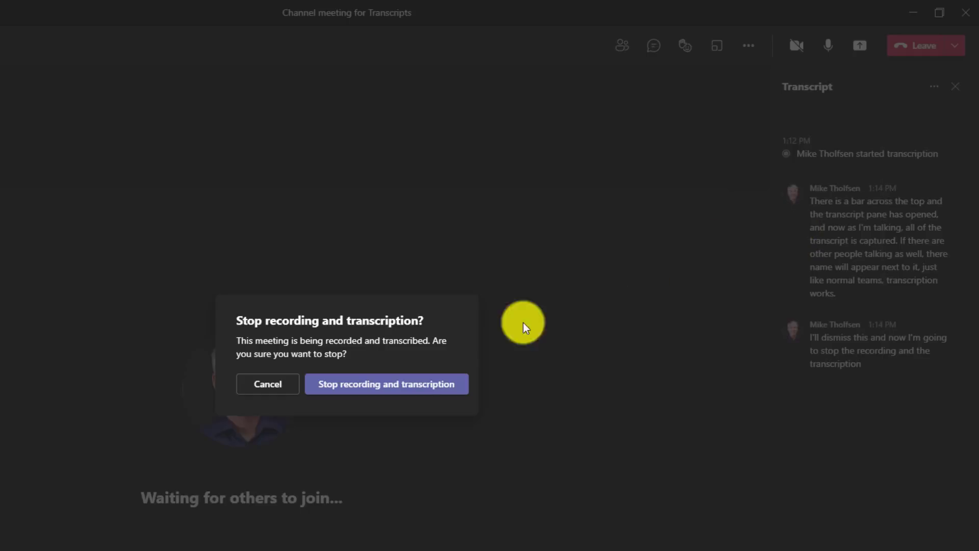
left_click(411, 386)
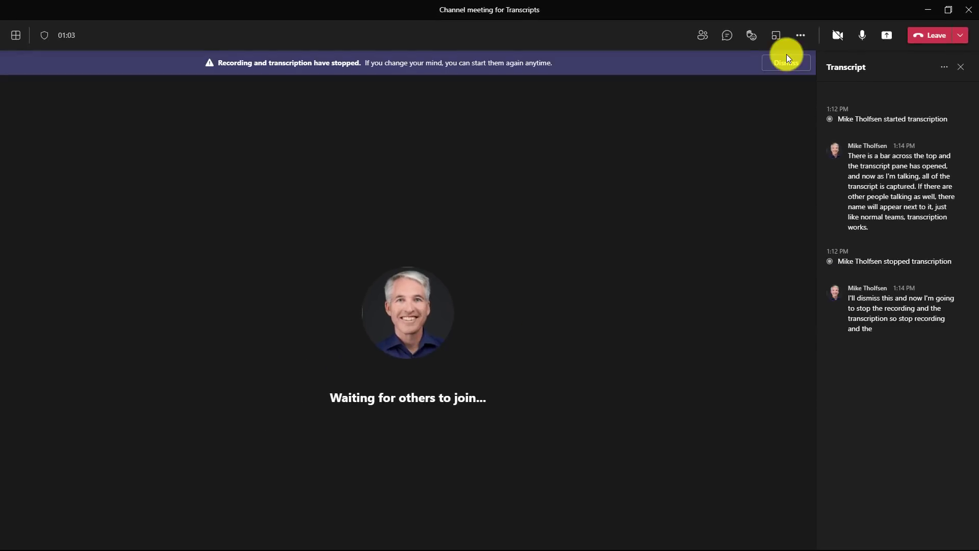
left_click(787, 61)
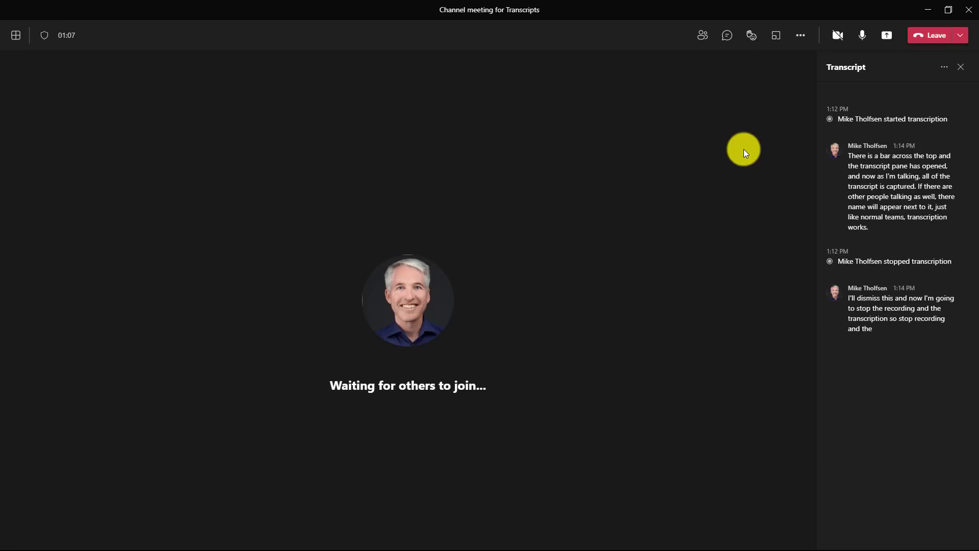
left_click(931, 35)
left_click(941, 45)
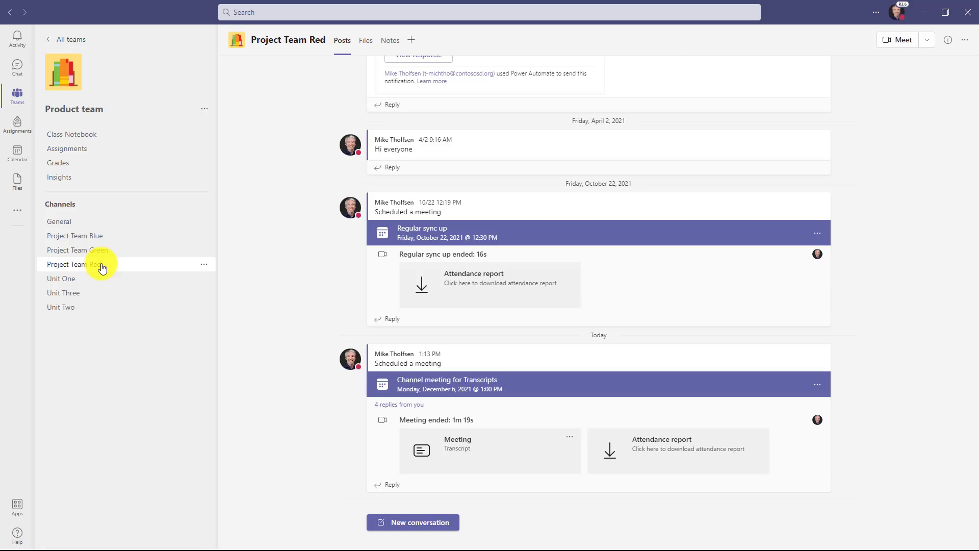
Open the meeting's transcript from the Project Team Red channel and view its download formats.
left_click(484, 444)
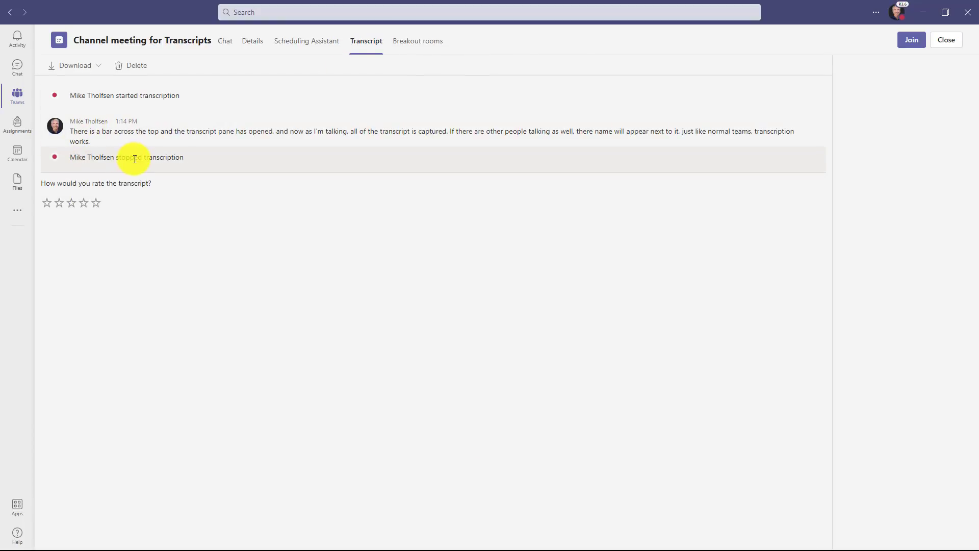
left_click(98, 69)
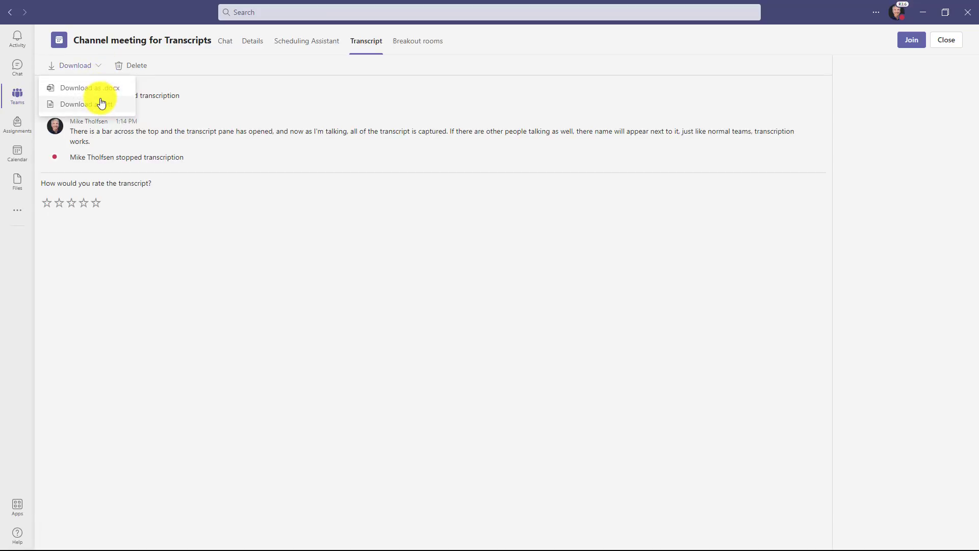
left_click(204, 221)
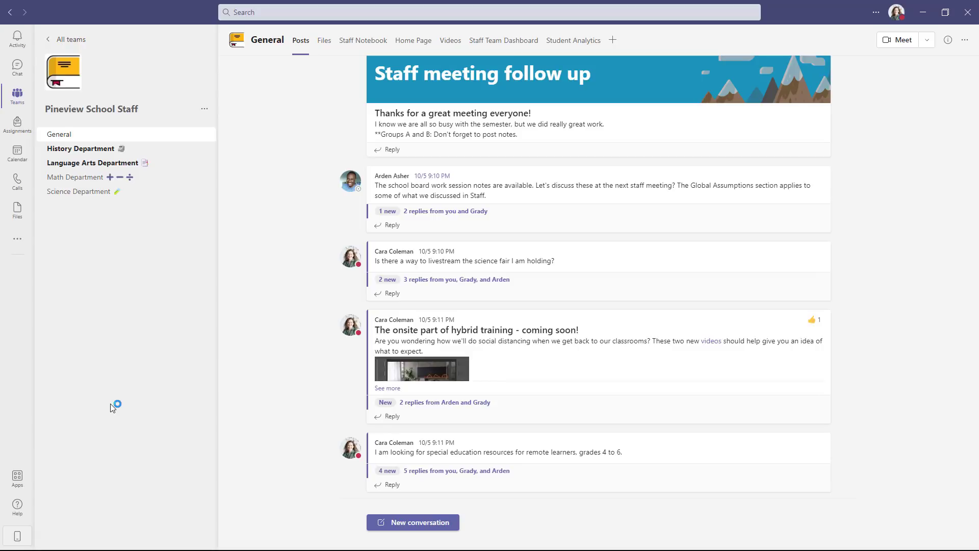
Search the apps for "Viva", open Viva Learning, and look through its courses grouped by provider.
left_click(15, 244)
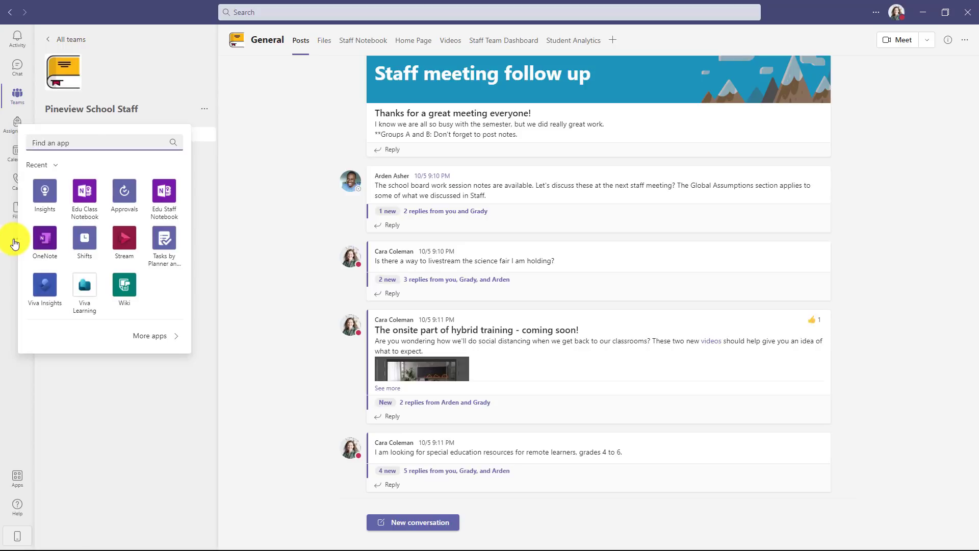
type("Viva")
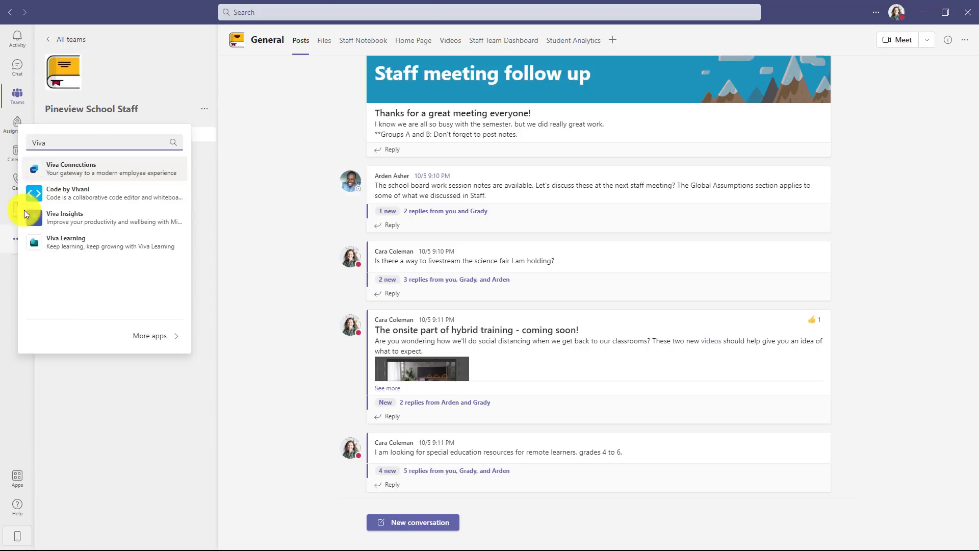
left_click(72, 243)
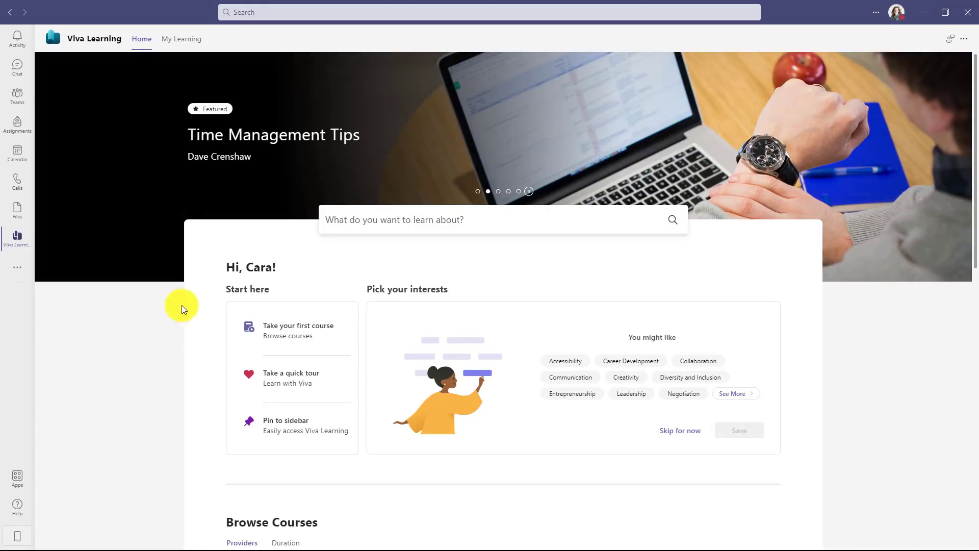
scroll(304, 308, "down", 1)
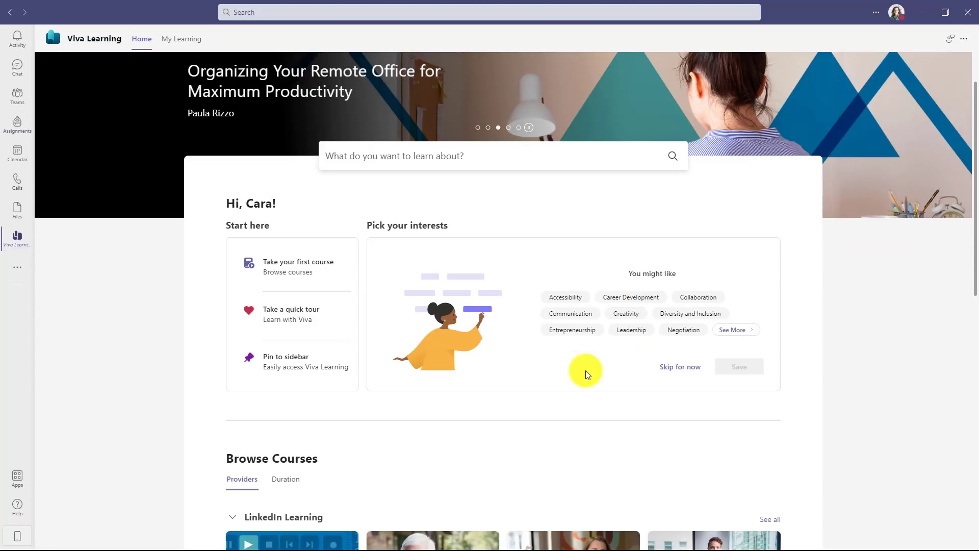
scroll(571, 377, "down", 4)
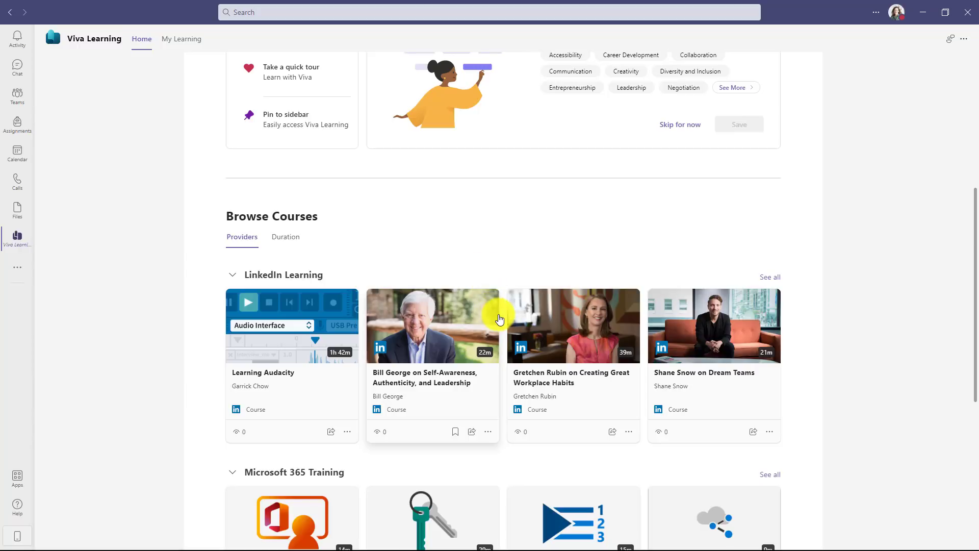
scroll(497, 314, "down", 2)
scroll(493, 319, "down", 3)
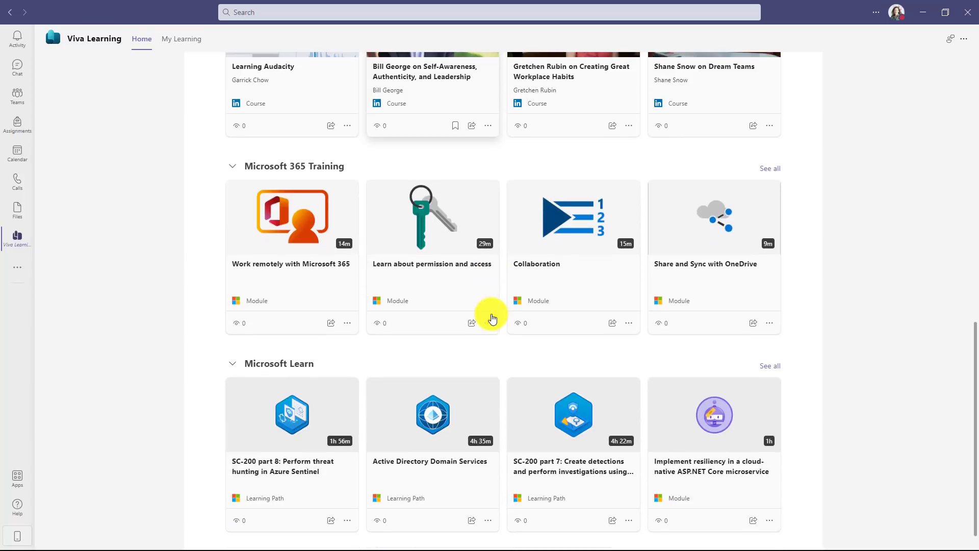
scroll(501, 445, "down", 1)
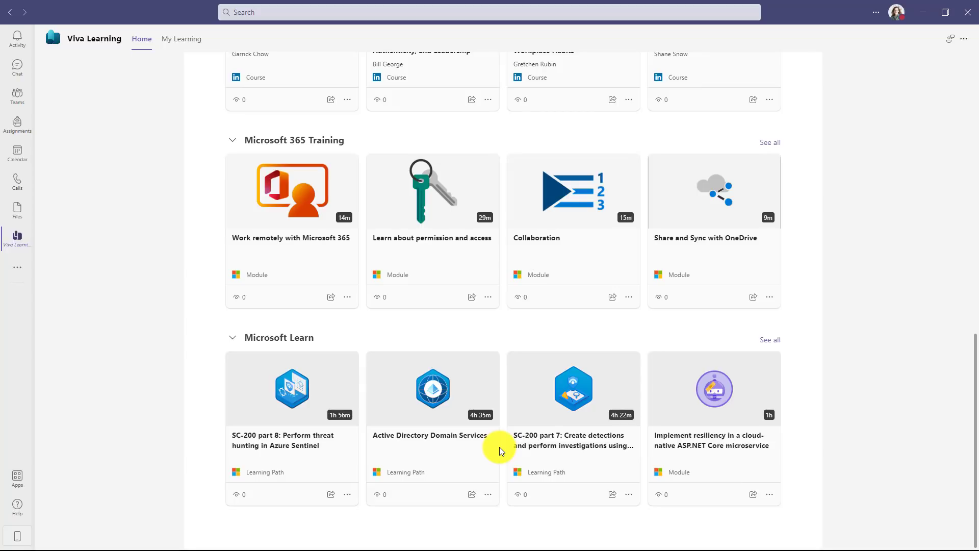
Choose Accessibility, Collaboration and Leadership as learning interests and save them.
scroll(501, 479, "up", 7)
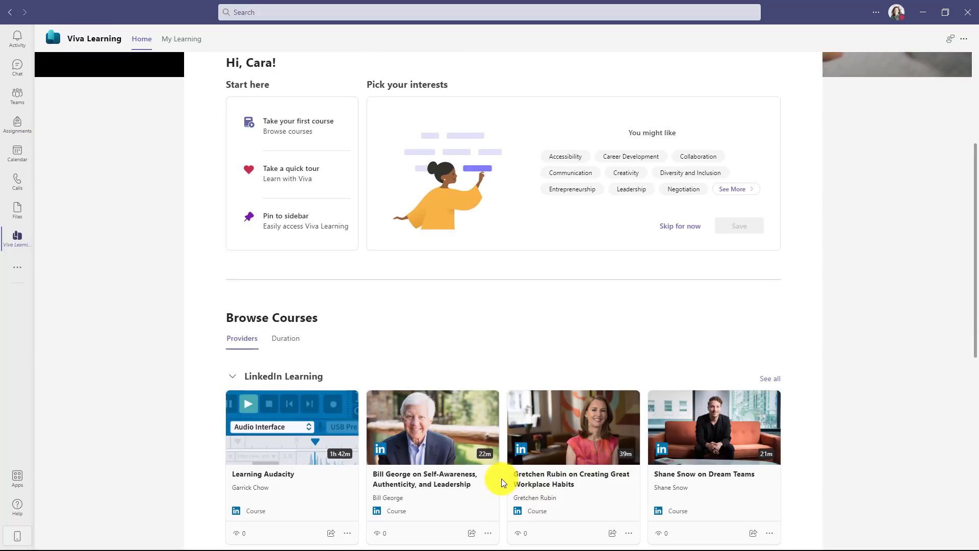
scroll(501, 478, "up", 4)
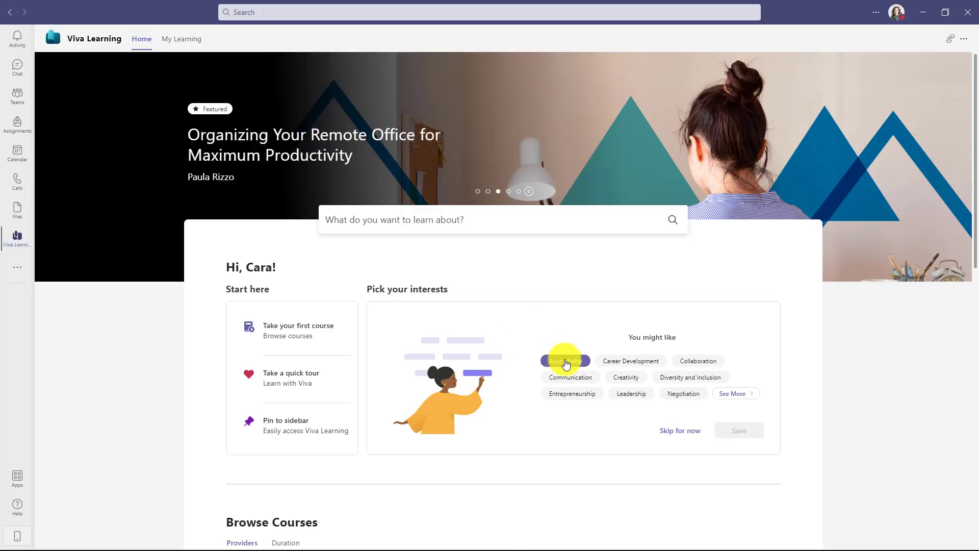
left_click(567, 361)
left_click(695, 362)
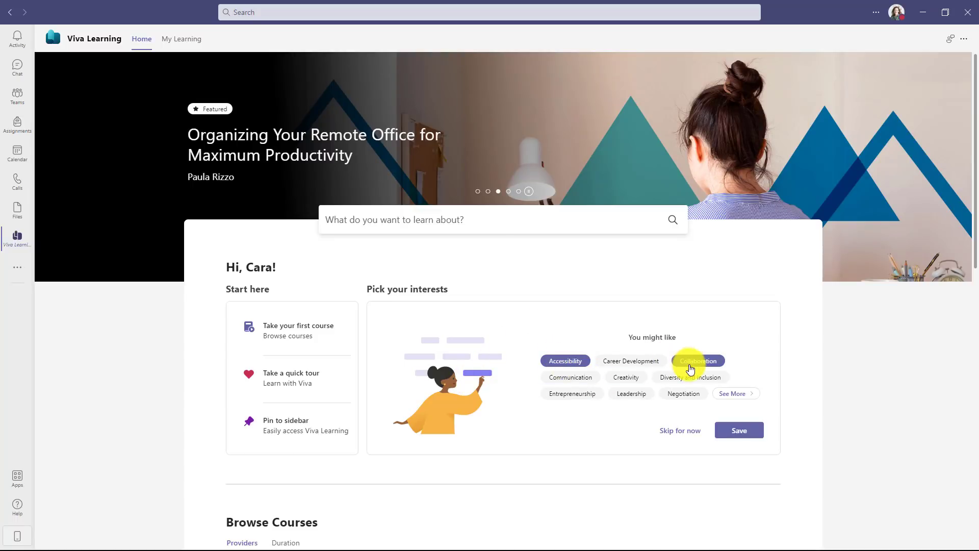
left_click(628, 393)
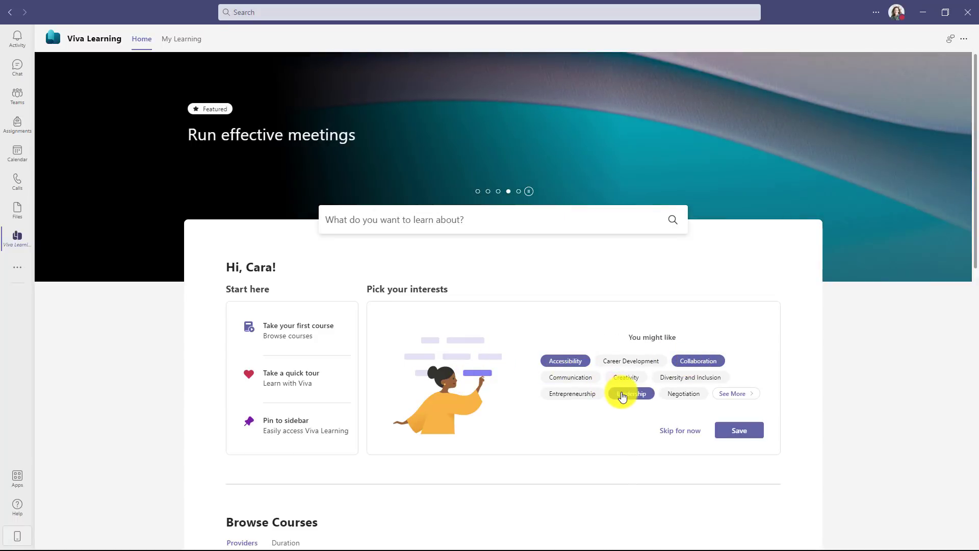
left_click(746, 433)
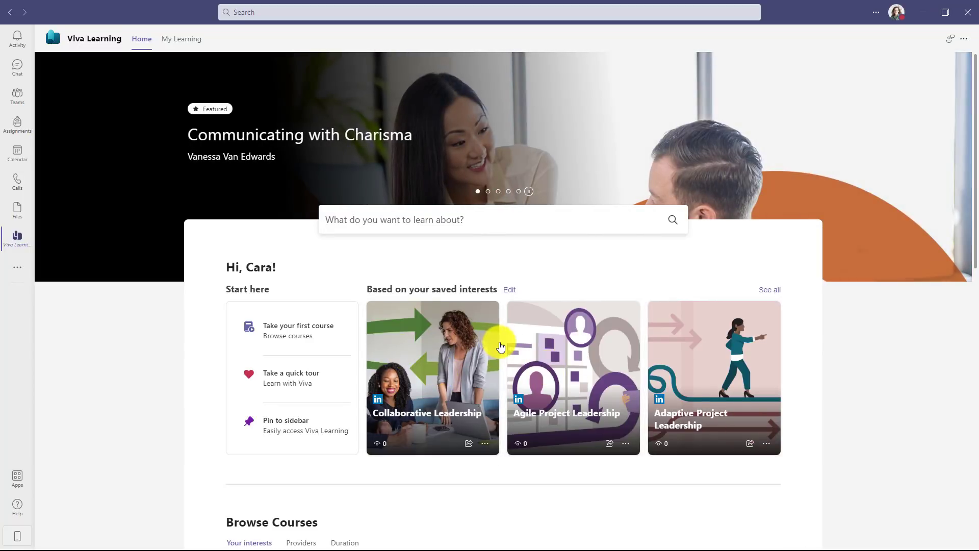
Browse the Viva Learning courses by saved interests, by provider and by duration.
scroll(570, 423, "down", 5)
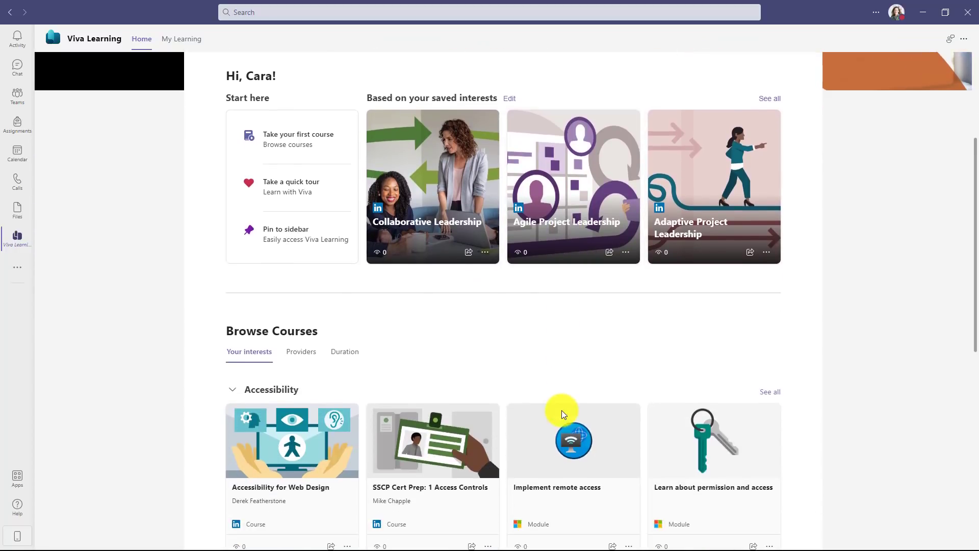
scroll(364, 317, "down", 2)
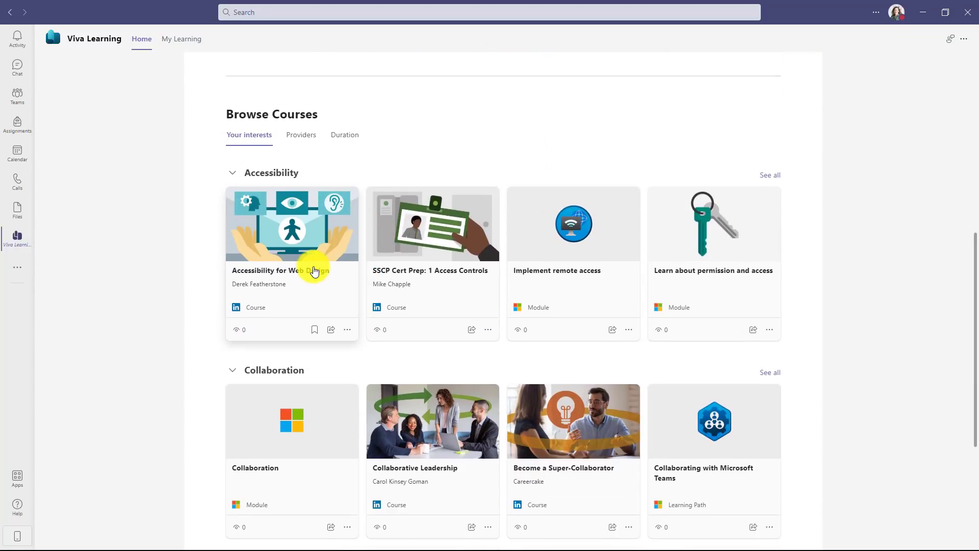
left_click(301, 134)
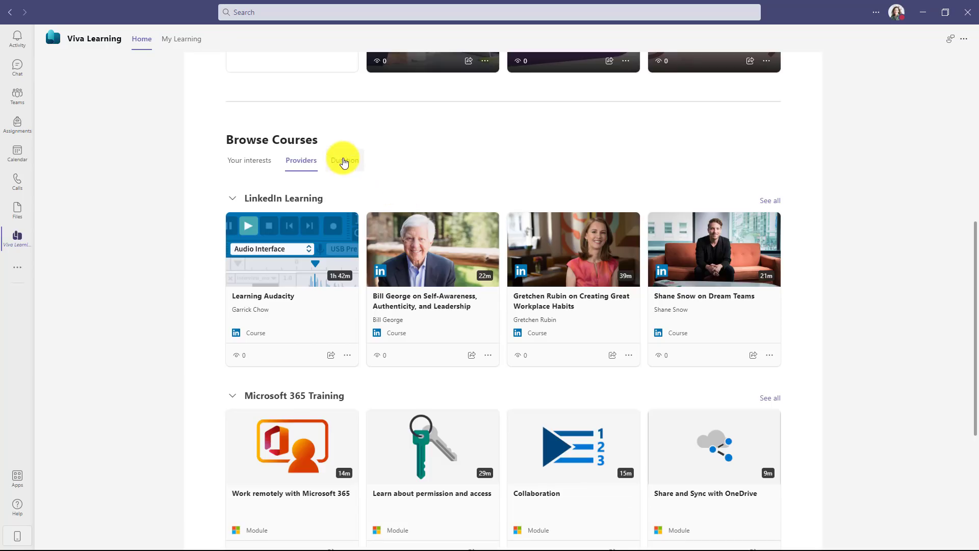
left_click(344, 161)
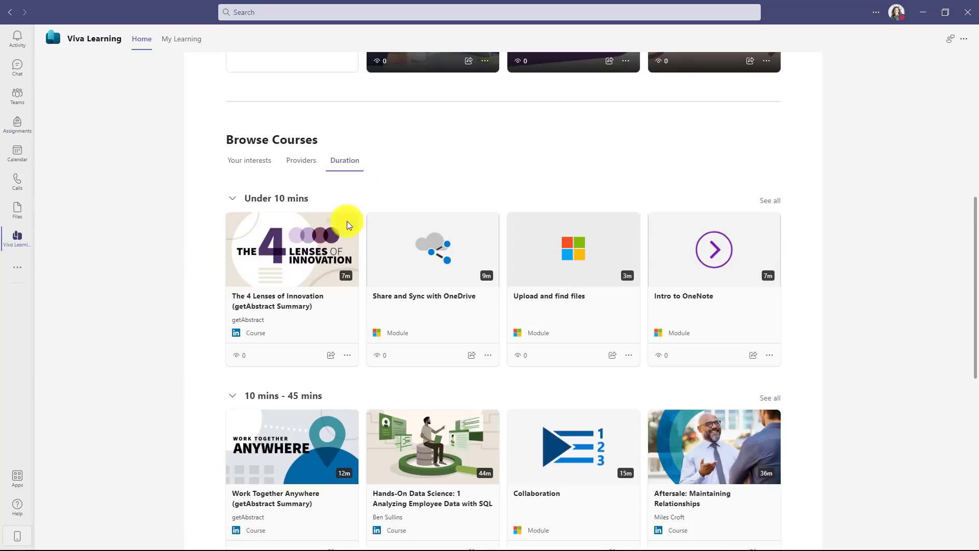
scroll(297, 357, "down", 5)
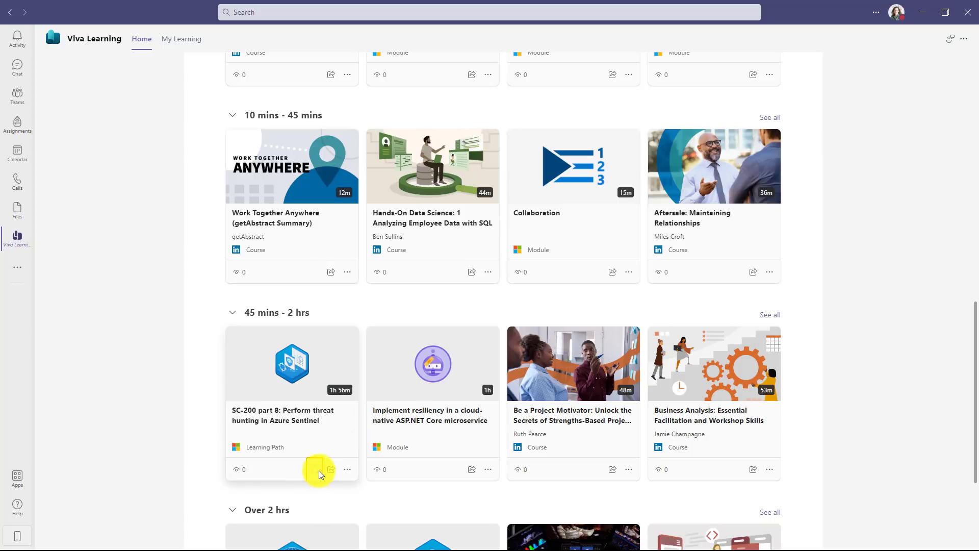
scroll(406, 365, "up", 3)
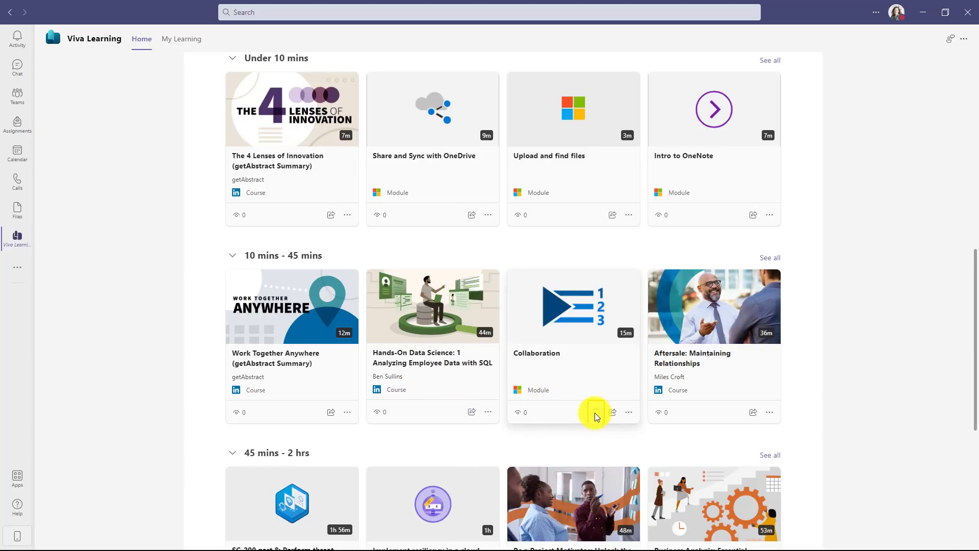
scroll(556, 373, "down", 6)
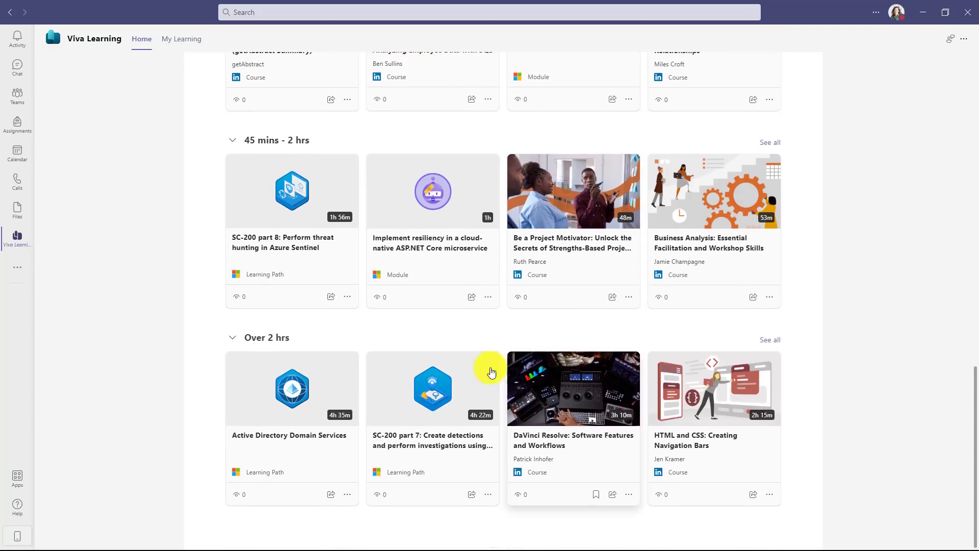
Open the "SC-200 part 7" learning path, review its details and related courses, and return to the Viva Learning home page.
left_click(439, 395)
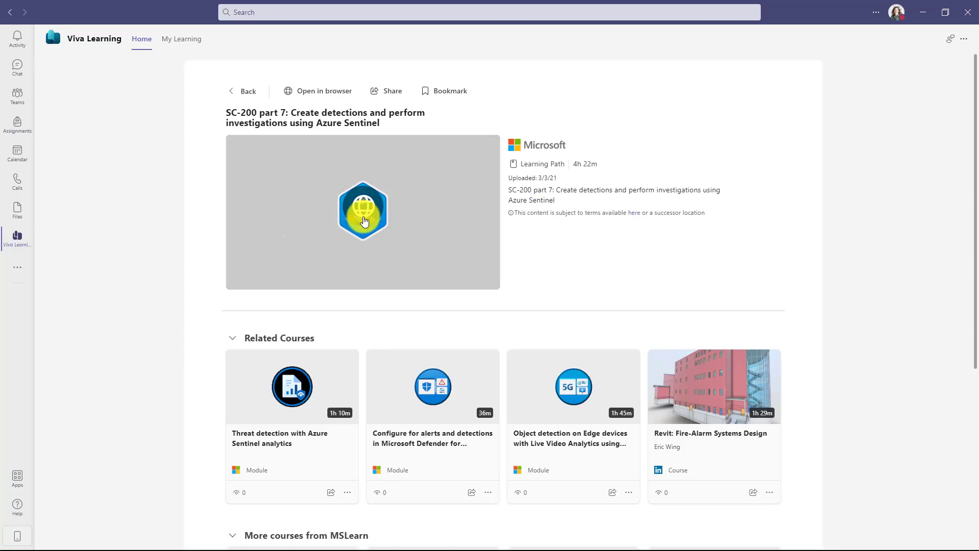
scroll(345, 303, "down", 2)
scroll(339, 304, "up", 2)
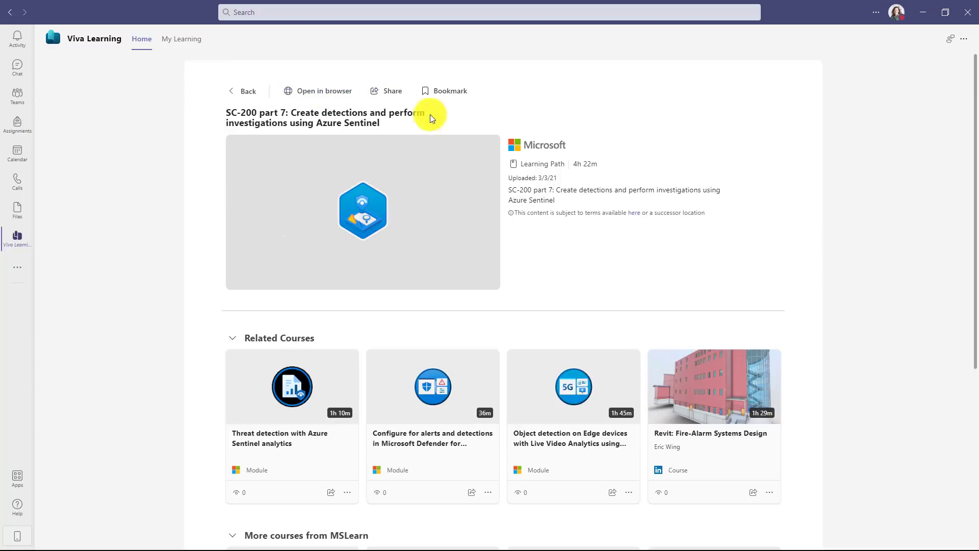
scroll(635, 373, "down", 4)
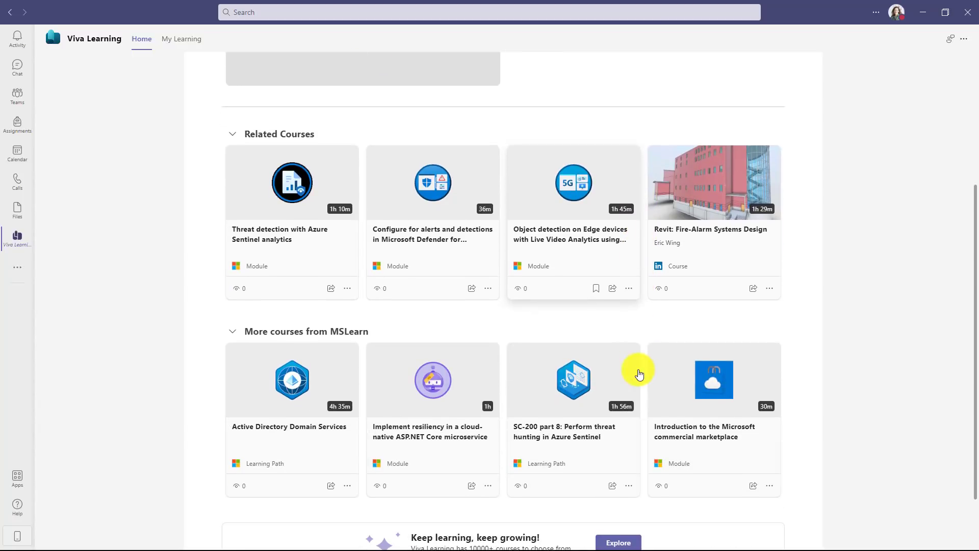
scroll(639, 373, "up", 4)
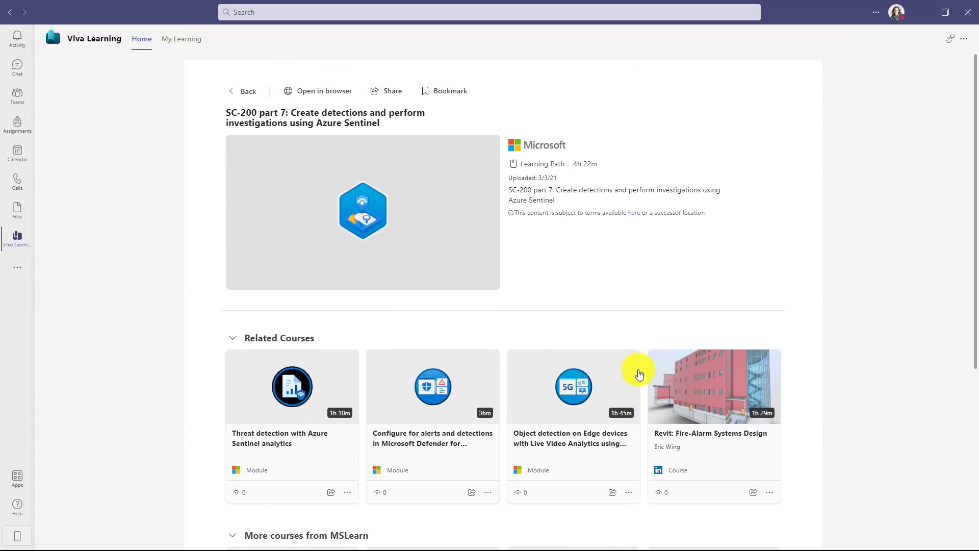
left_click(249, 93)
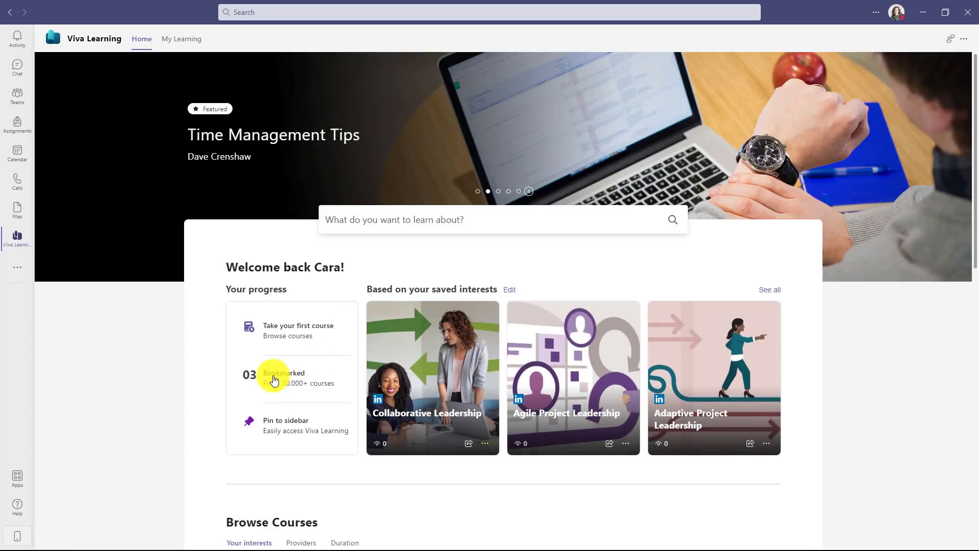
View the bookmarked and recently viewed courses in My Learning, ending on the bookmarked ones.
left_click(308, 377)
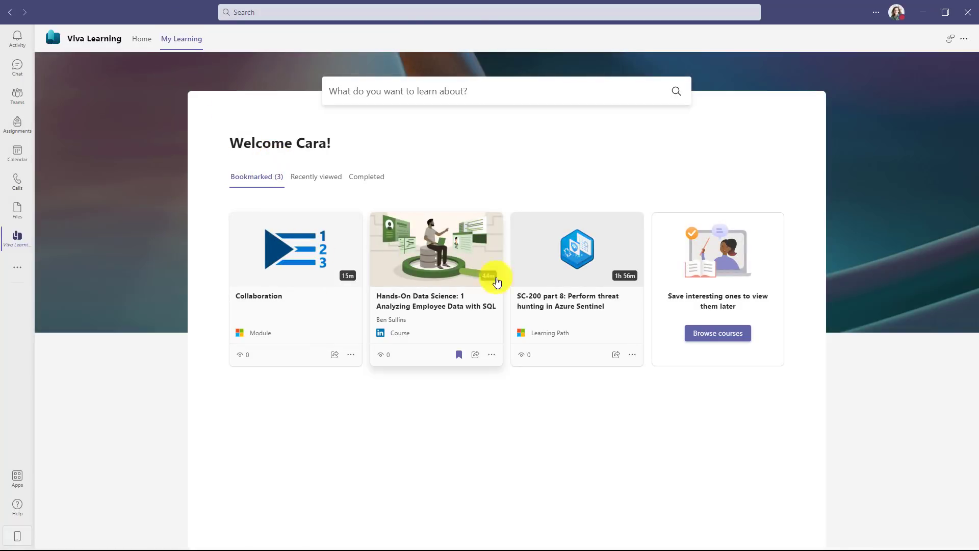
left_click(328, 180)
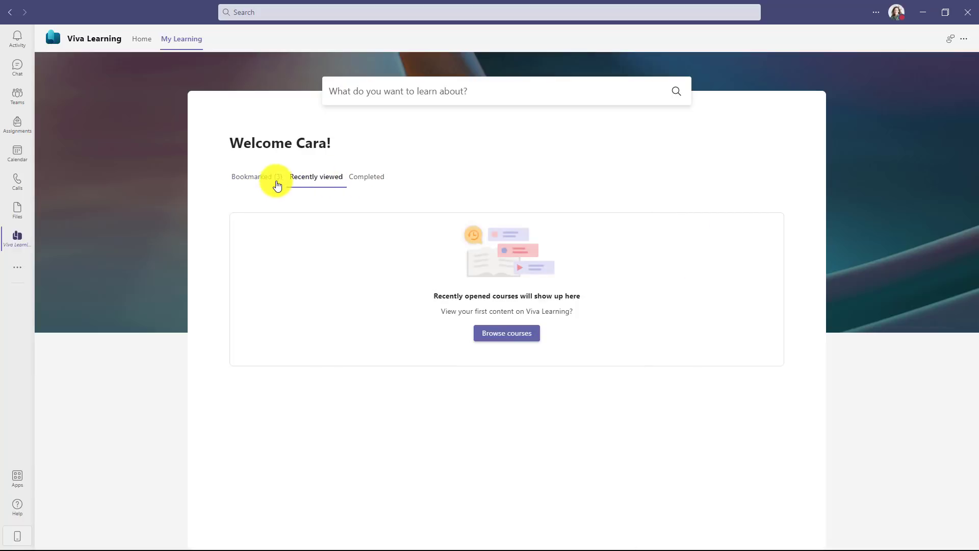
left_click(252, 179)
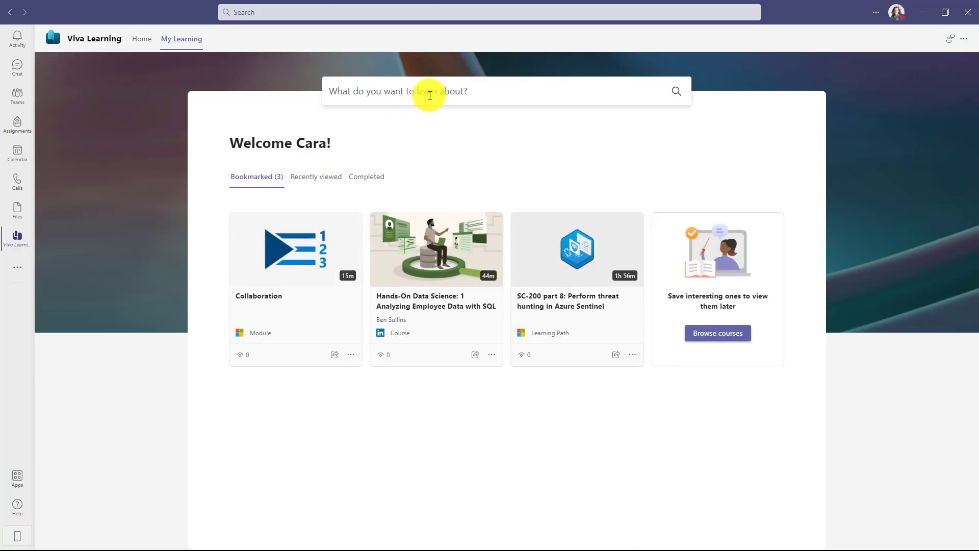
Search Viva Learning for "Microsoft Teams" and start the "Teams on the go" module.
left_click(429, 94)
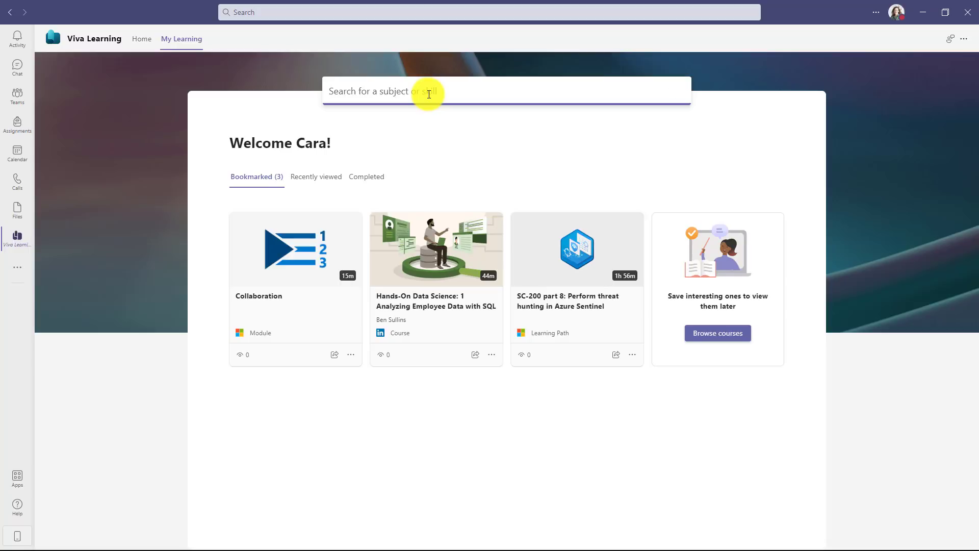
type("Microsoft Teams")
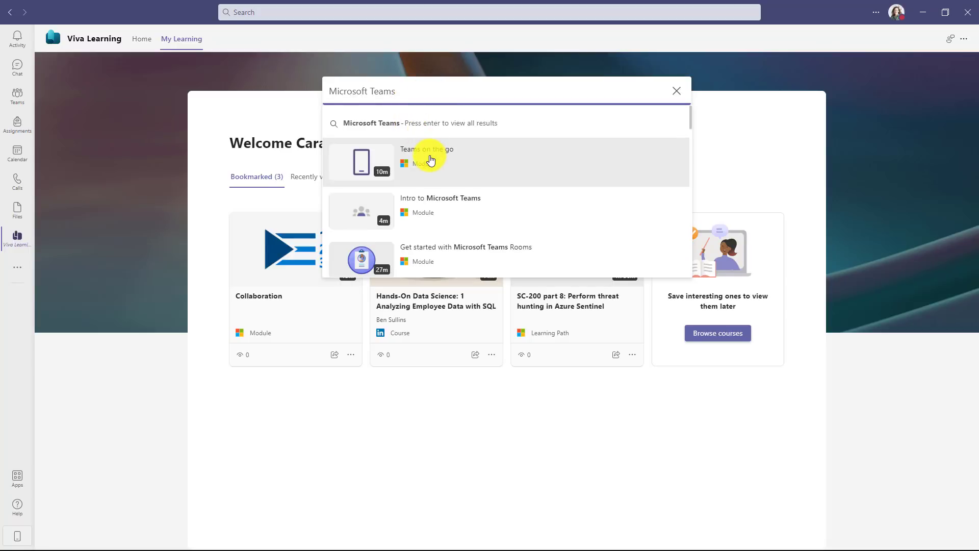
left_click(413, 158)
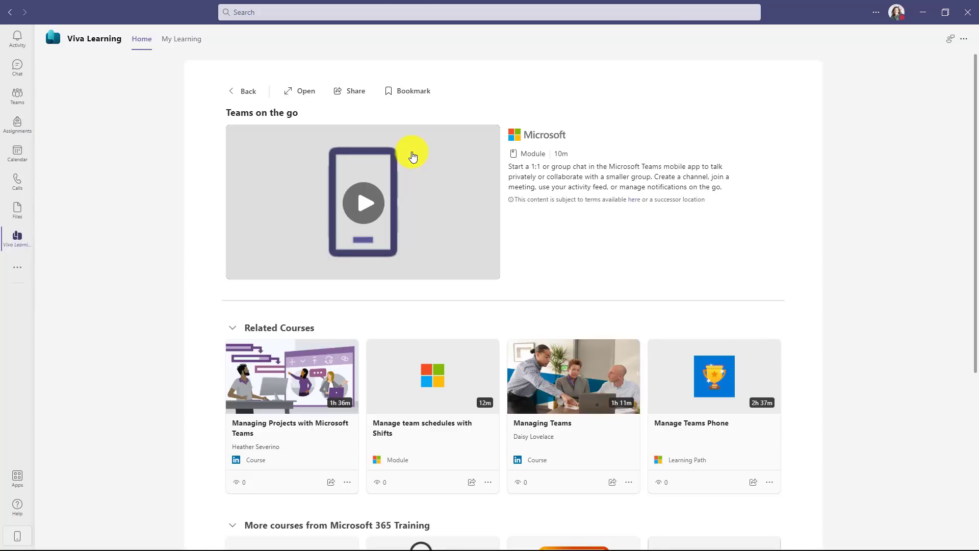
left_click(368, 211)
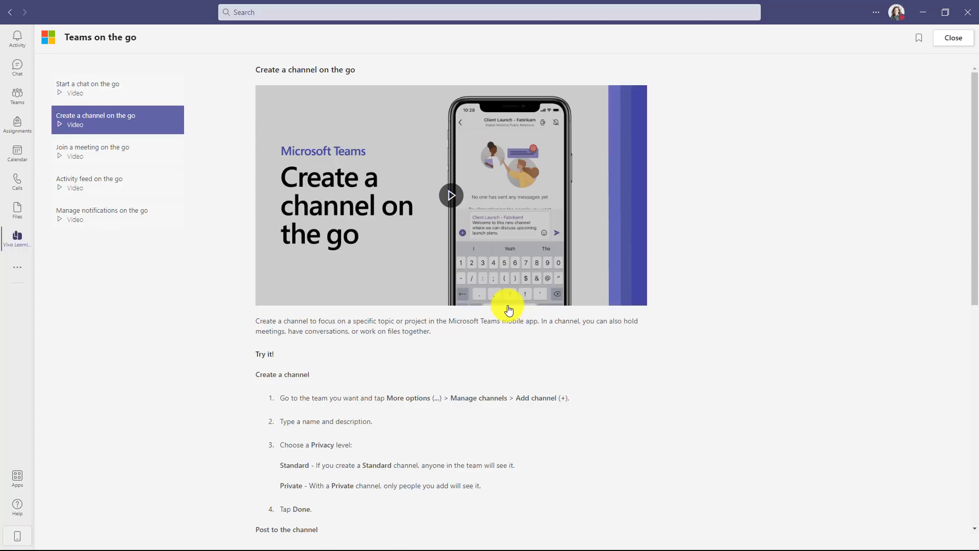
Read through the "Create a channel on the go" lesson, close the module and leave its details page.
scroll(526, 380, "down", 5)
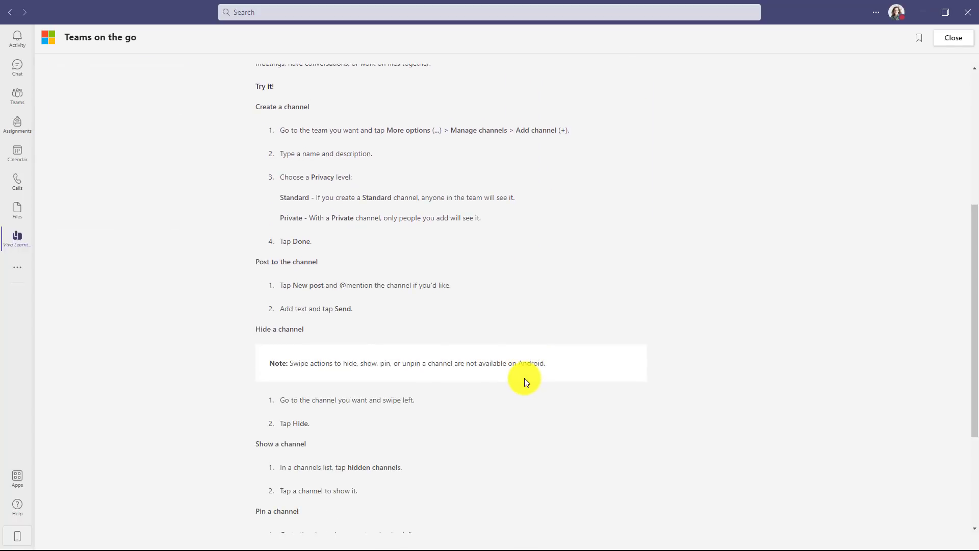
scroll(527, 381, "up", 5)
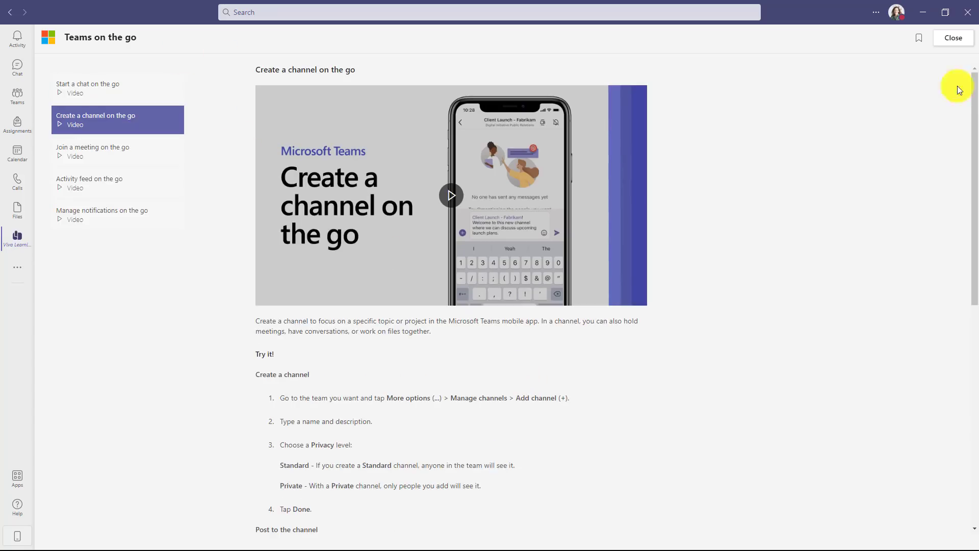
left_click(951, 40)
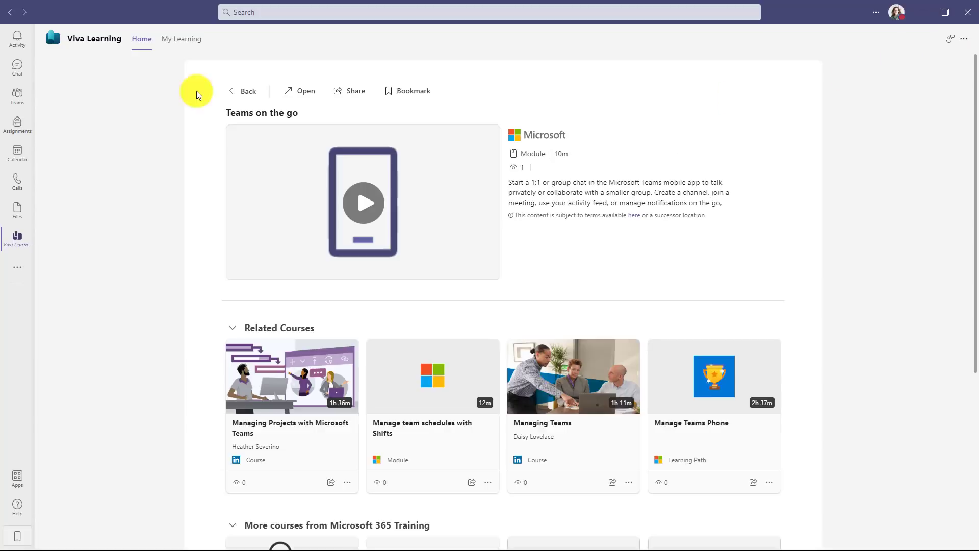
left_click(250, 92)
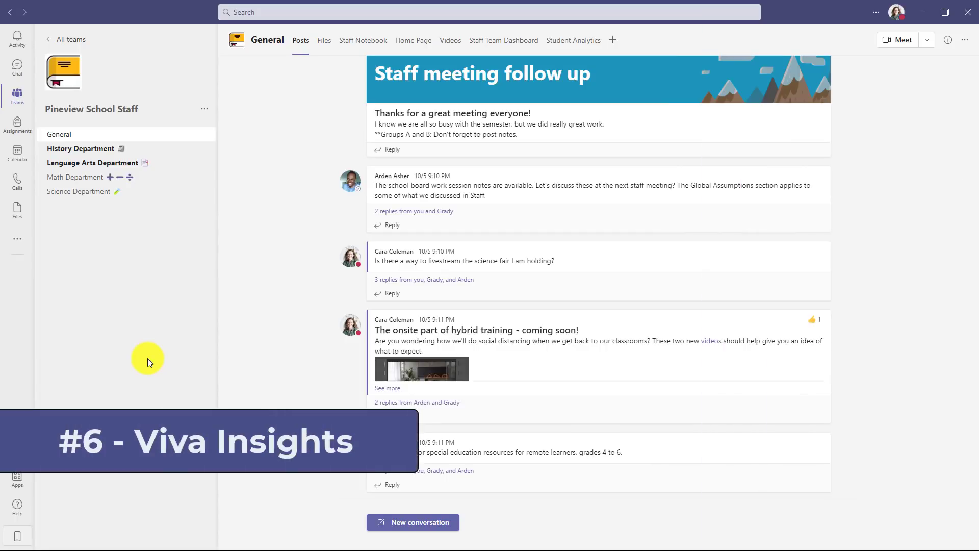
Find and open the Viva Insights app in Teams.
left_click(21, 240)
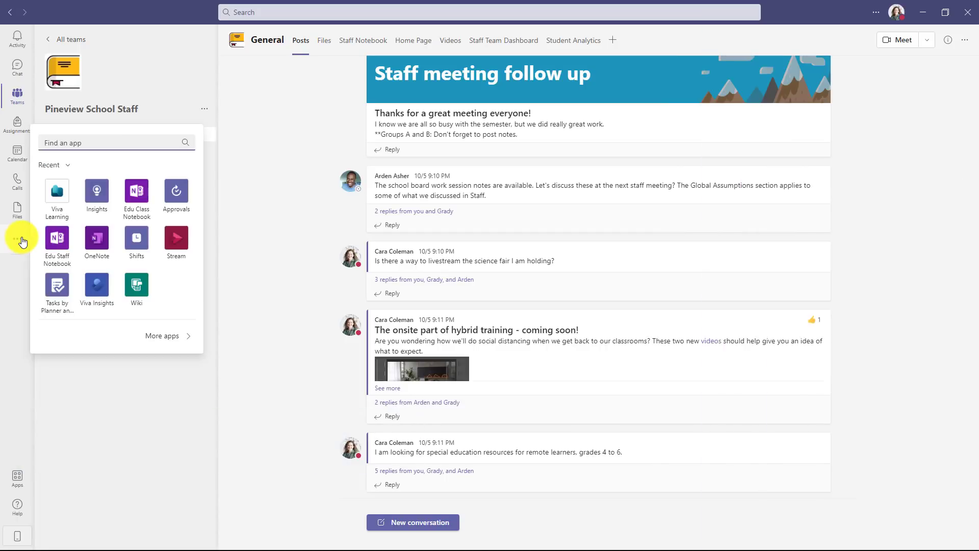
type("Viva insights")
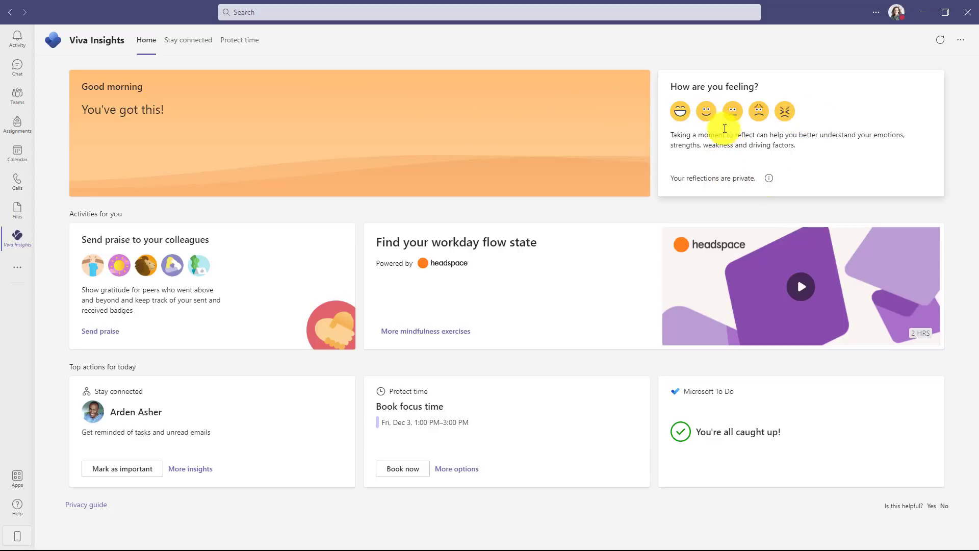
Log the lightly smiling face as the current feeling, view the reflection history and return to the Viva Insights home page.
left_click(706, 113)
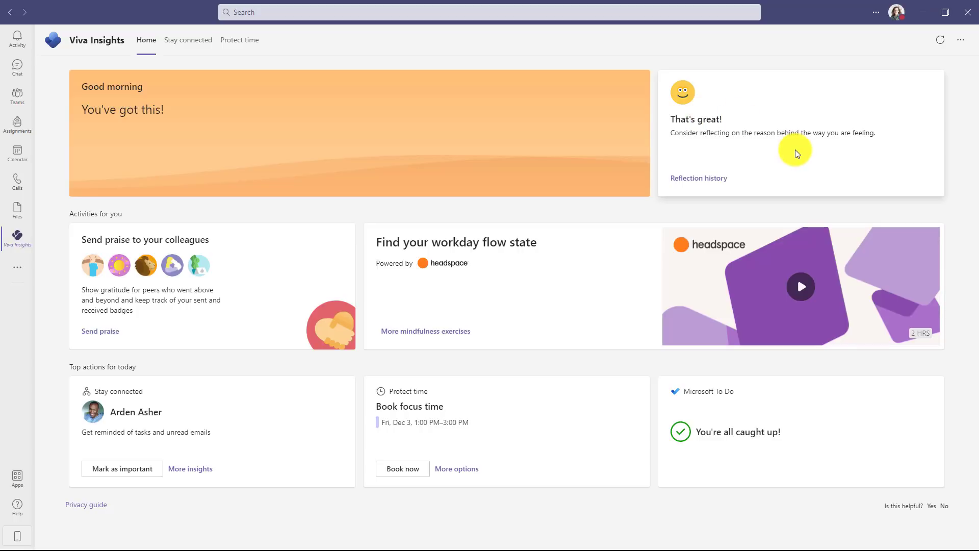
left_click(710, 178)
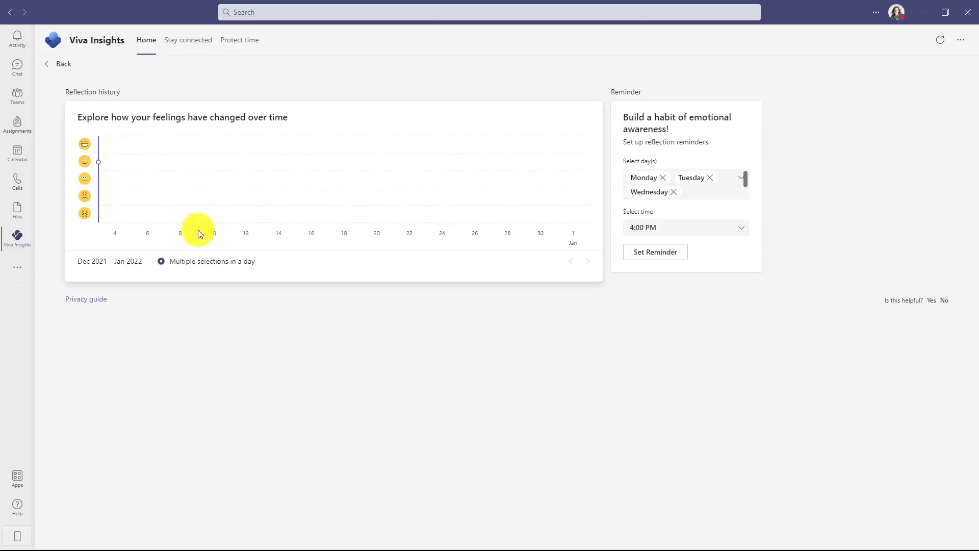
left_click(60, 66)
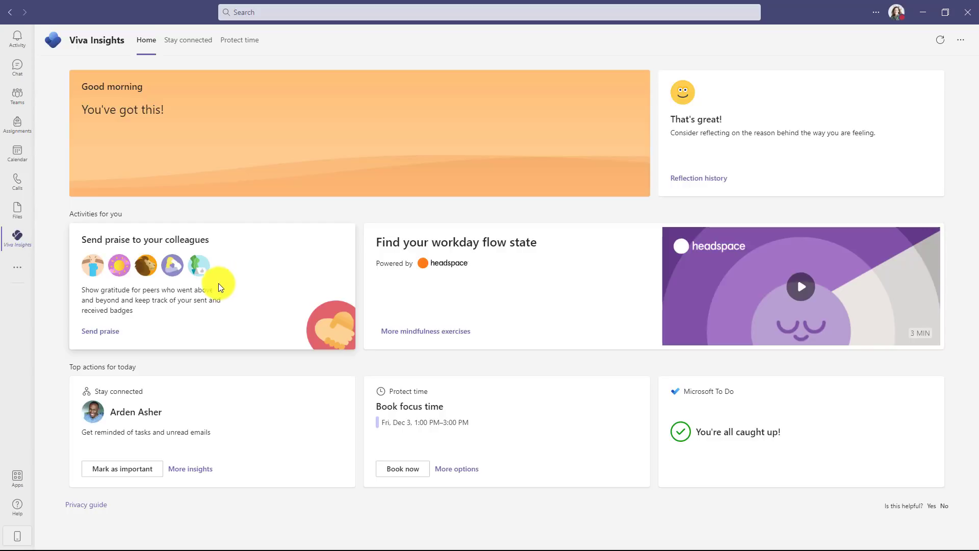
Start sending praise with the Awesome badge and choose the colleague as its recipient.
left_click(100, 332)
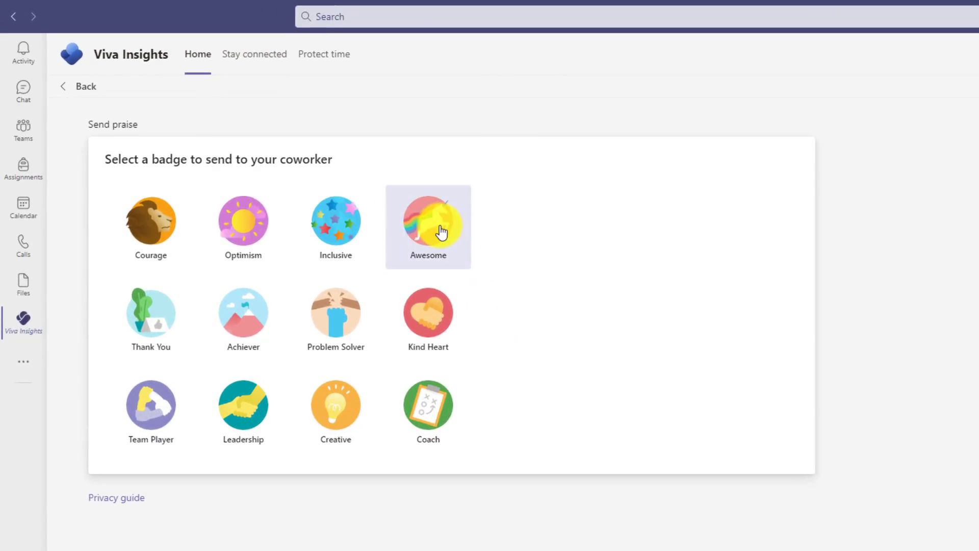
left_click(441, 232)
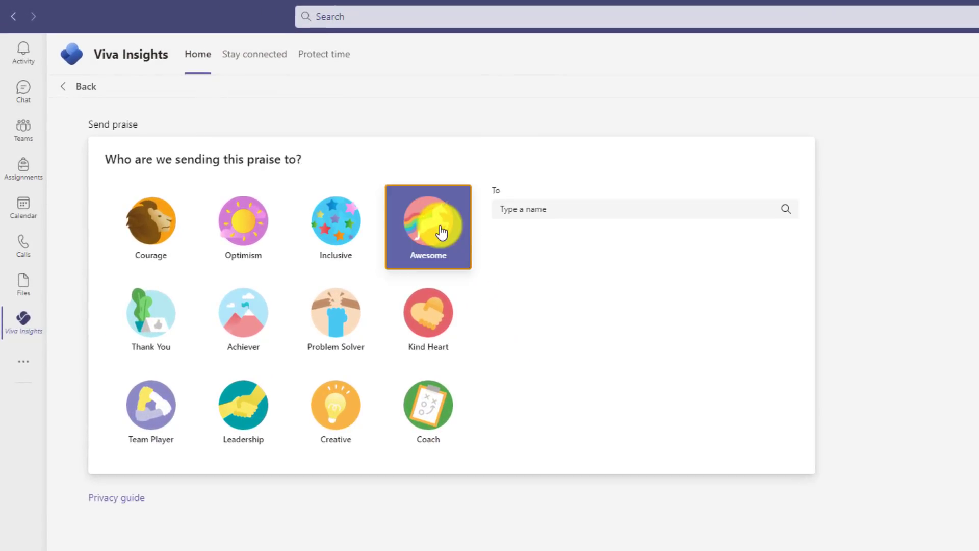
left_click(565, 214)
type("alex")
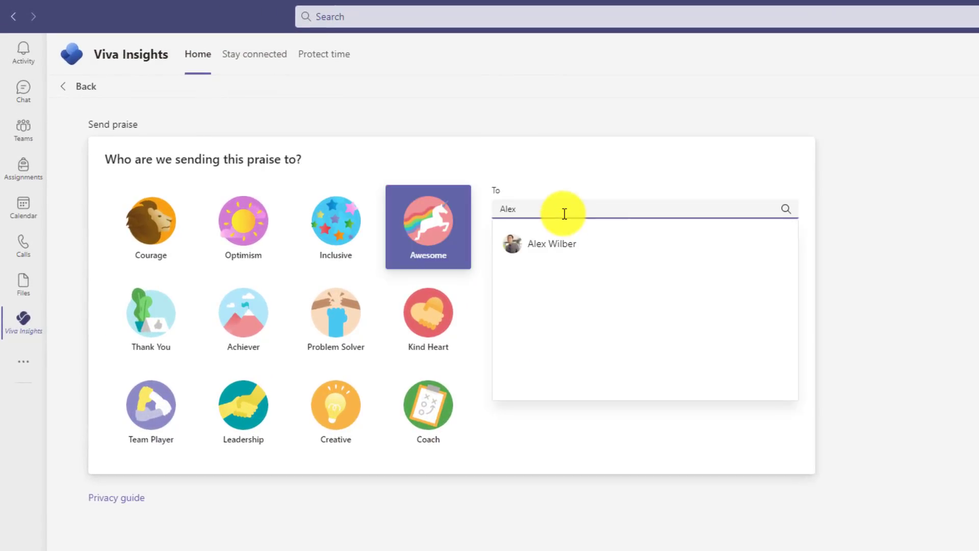
left_click(553, 243)
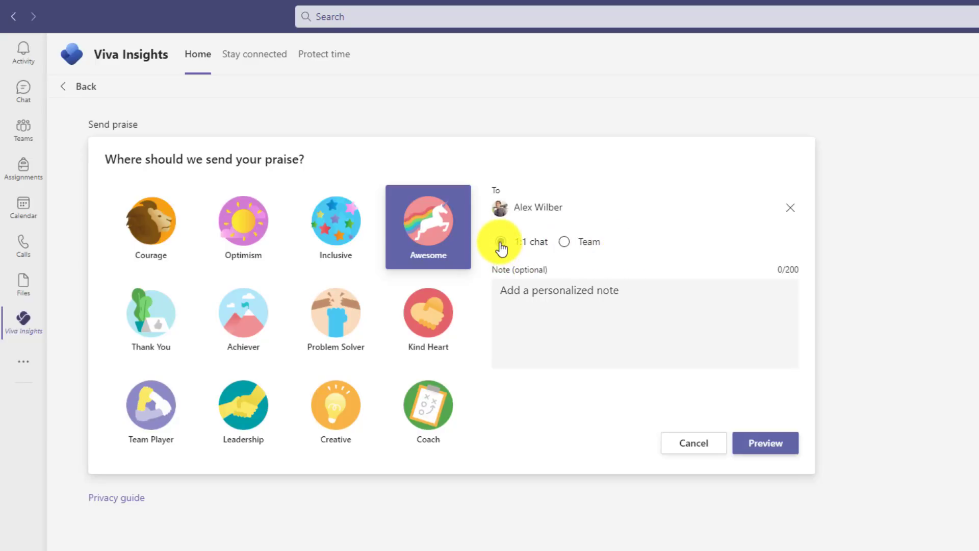
Send the praise to the Physical Science team's General channel with the note "You are so AWESOME!" and return to the home page.
left_click(565, 243)
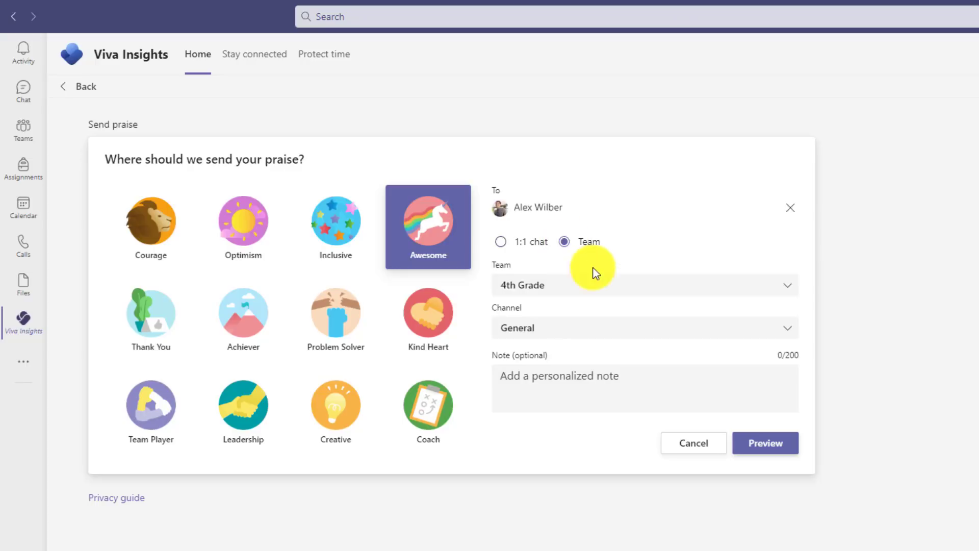
left_click(632, 290)
left_click(558, 369)
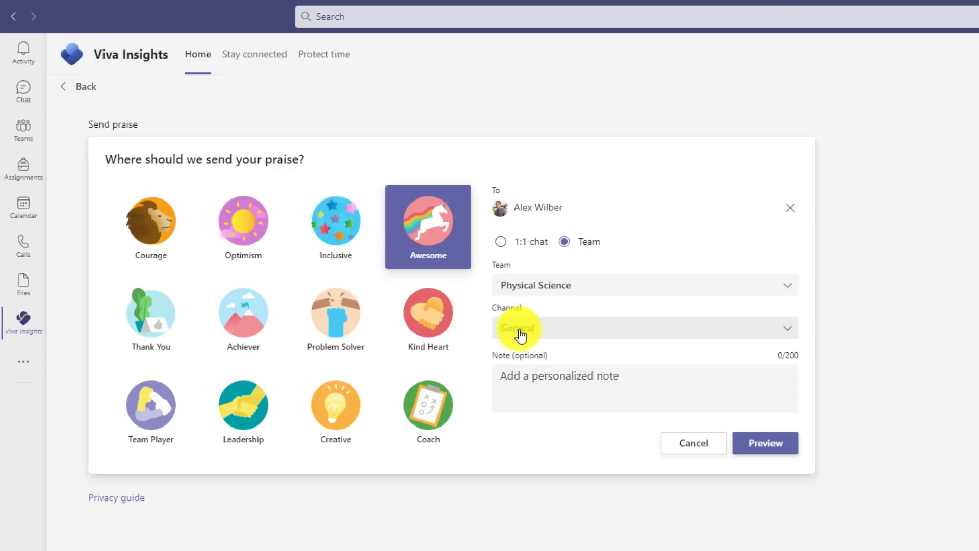
left_click(567, 377)
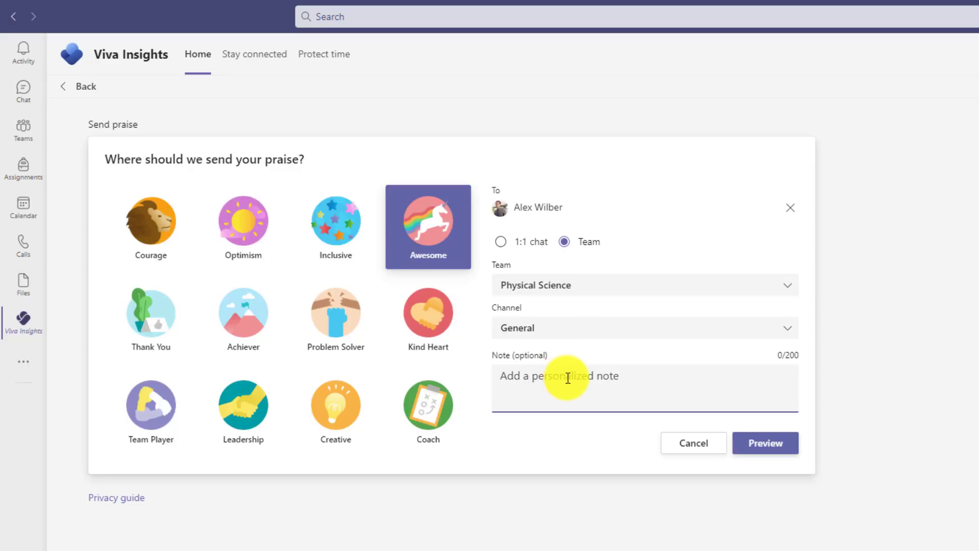
type("You are so AWESOME!")
left_click(767, 444)
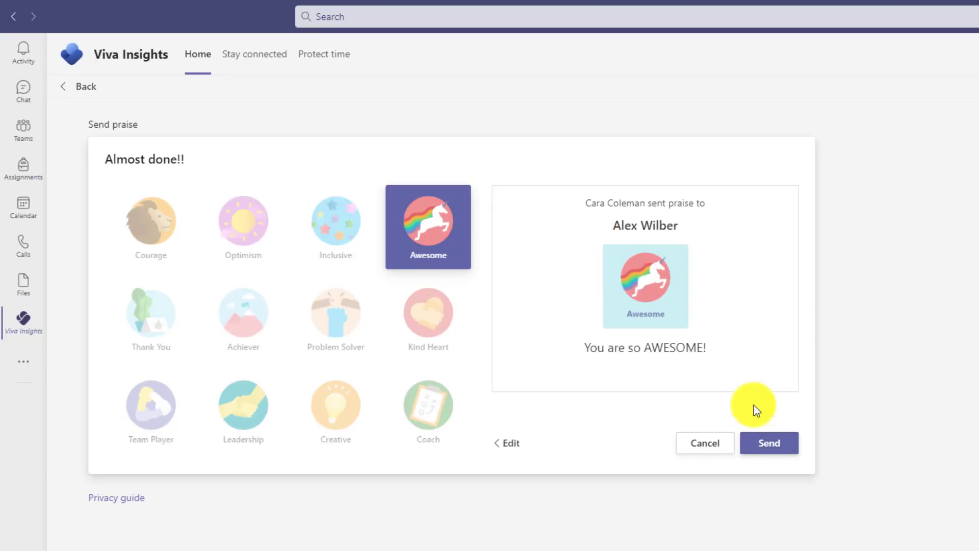
left_click(771, 445)
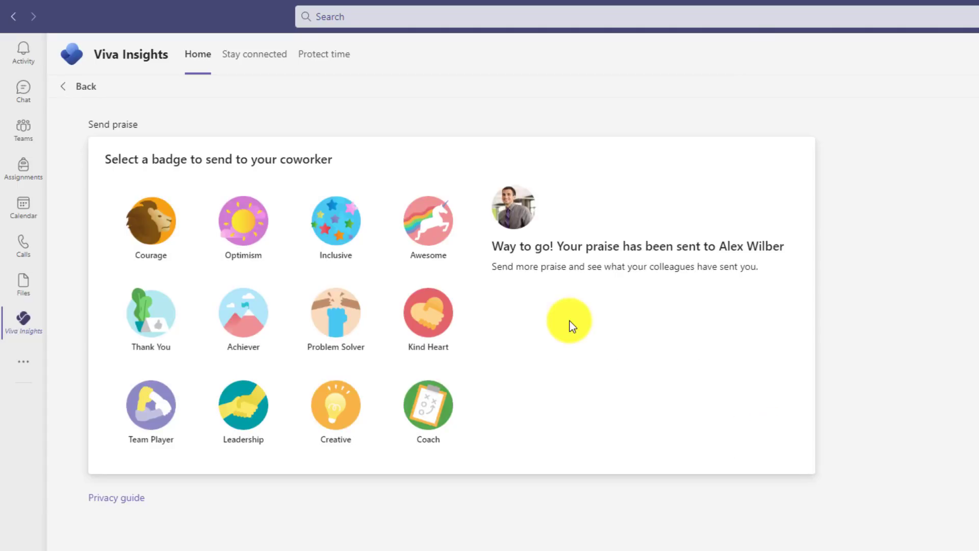
left_click(81, 86)
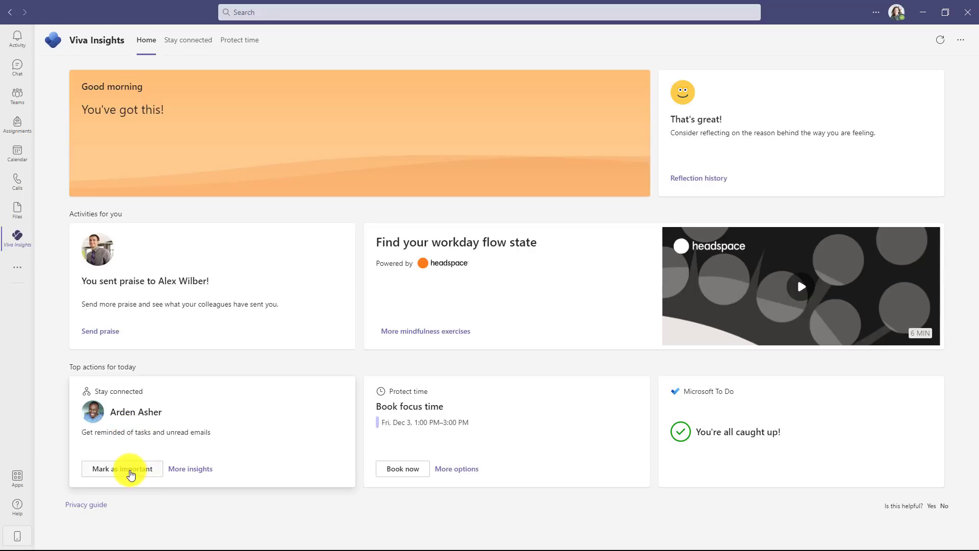
Mark the suggested colleague as important and book focus time for Fri, Dec 3, 1:00 PM–3:00 PM.
left_click(130, 468)
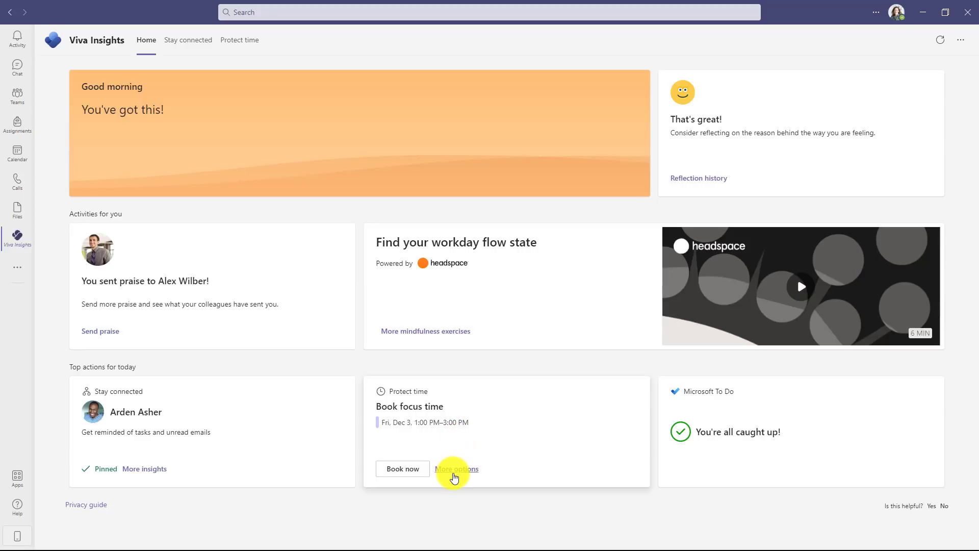
left_click(402, 468)
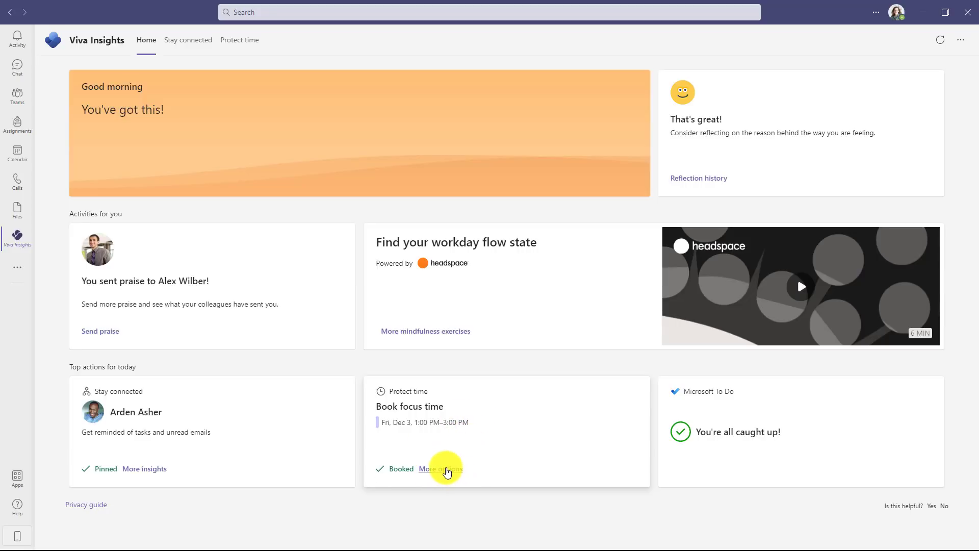
Show all available focus times and book the 8:30 AM–10:30 AM slots on Tue, Dec 7 and Fri, Dec 10.
left_click(444, 469)
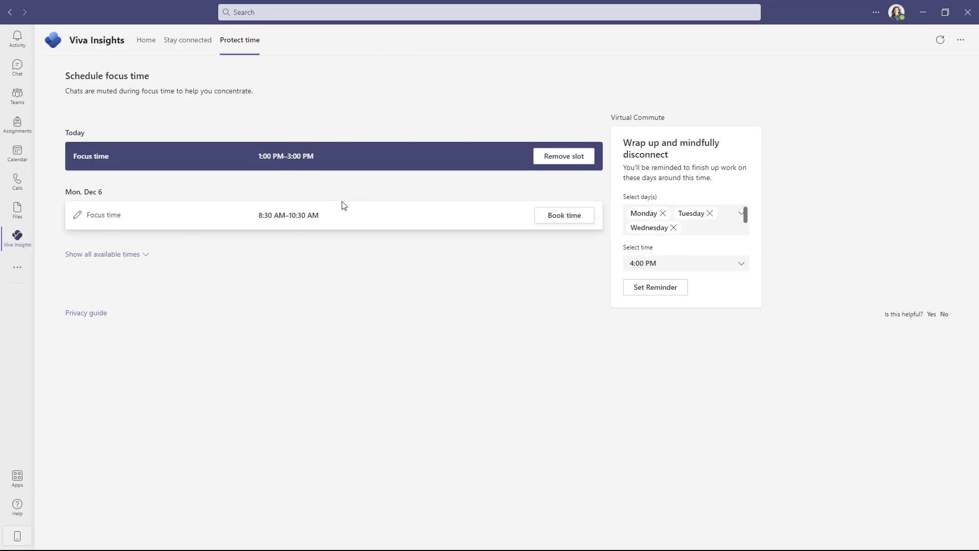
left_click(100, 254)
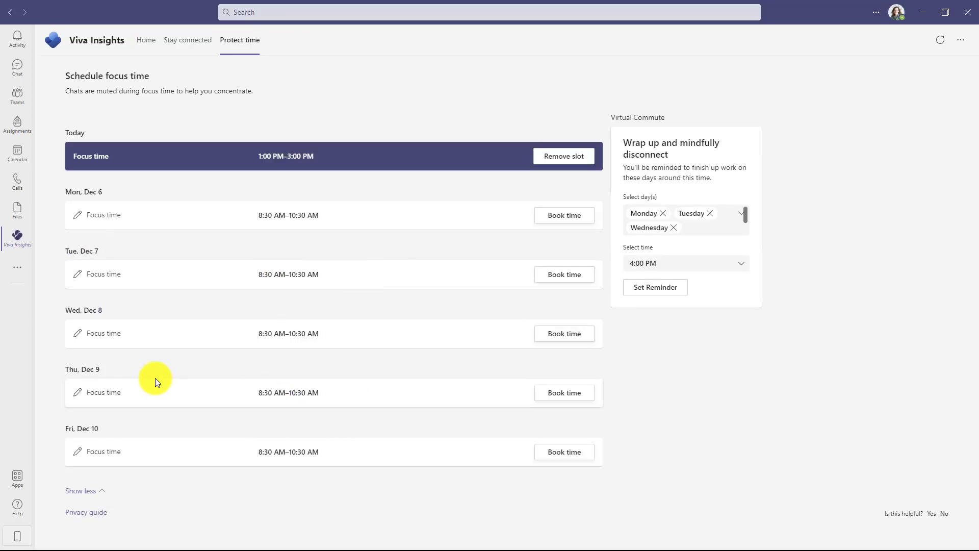
left_click(77, 279)
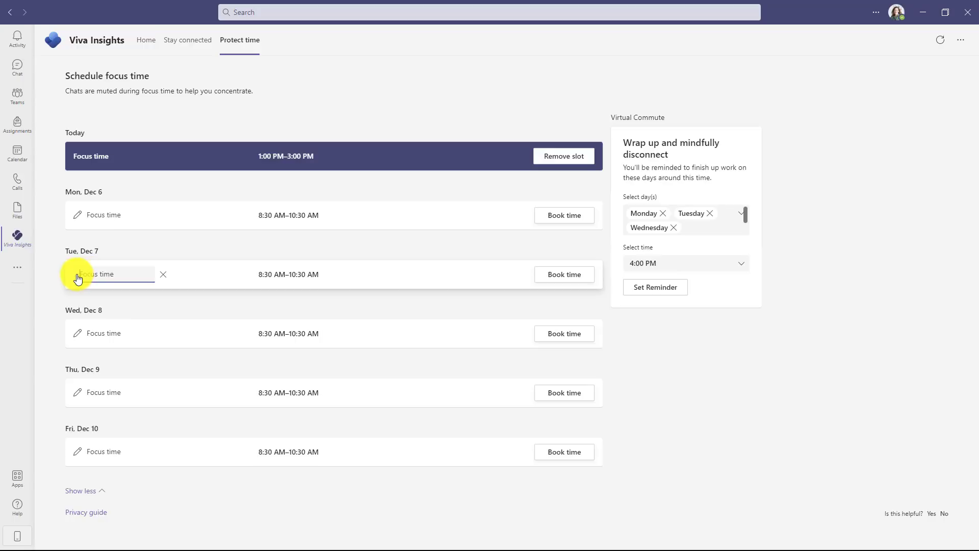
left_click(162, 277)
left_click(572, 278)
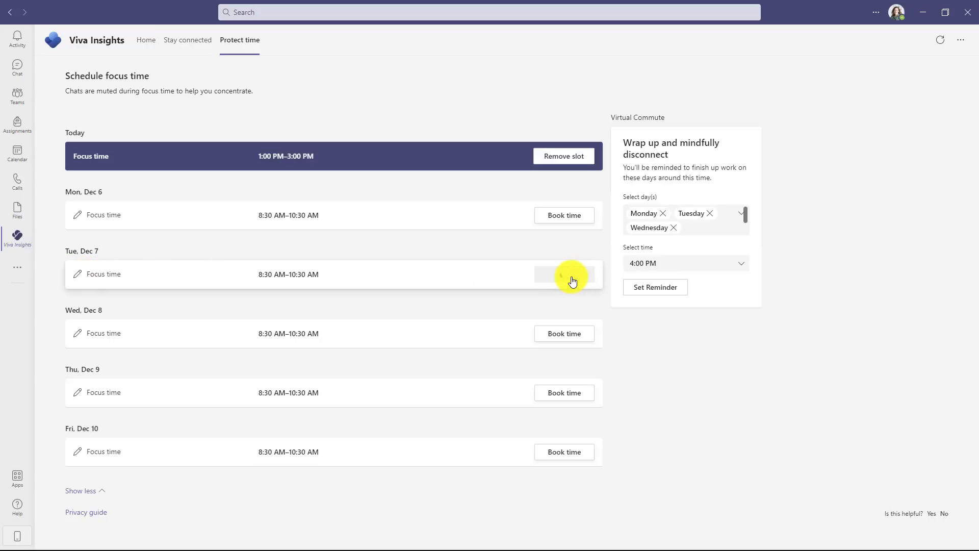
left_click(566, 452)
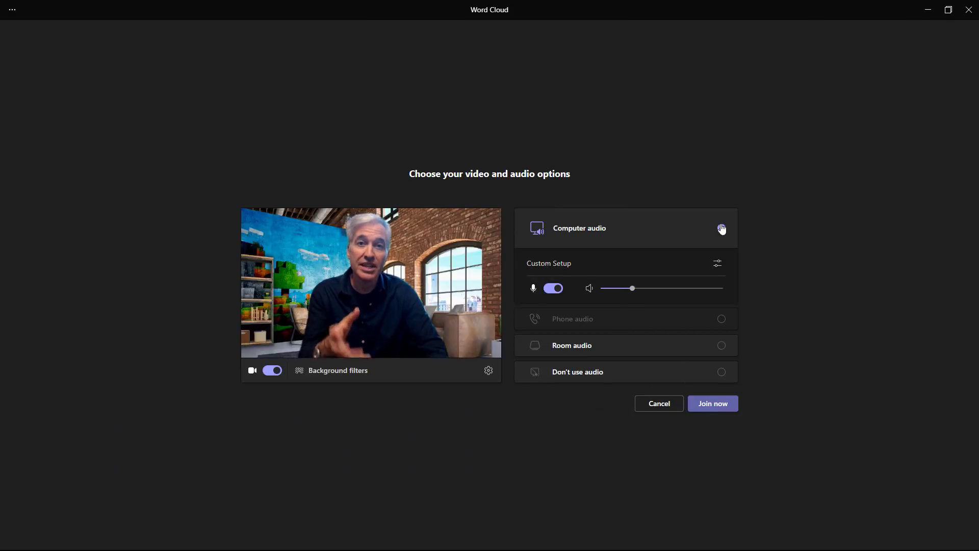
In the Word Cloud meeting's device settings, switch Mirror my video off and back on.
left_click(723, 229)
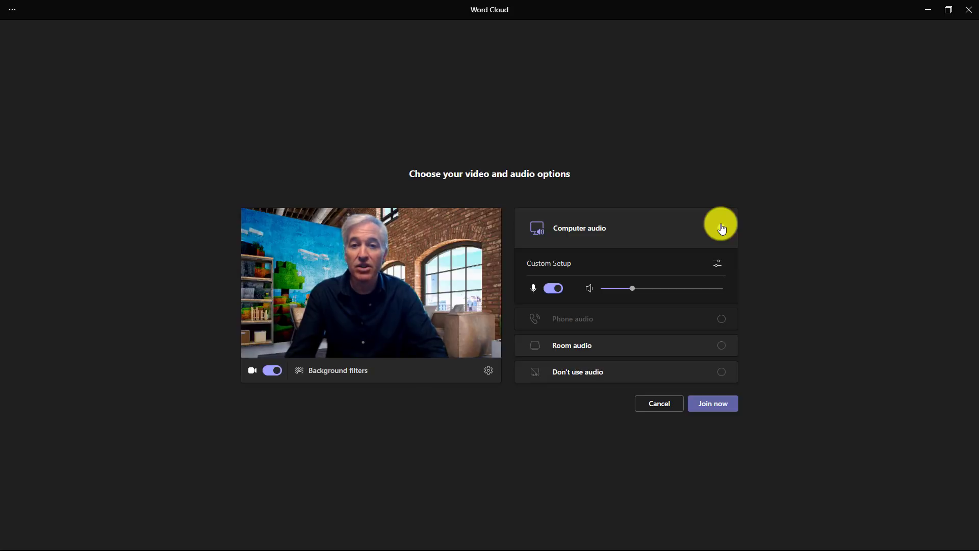
left_click(492, 373)
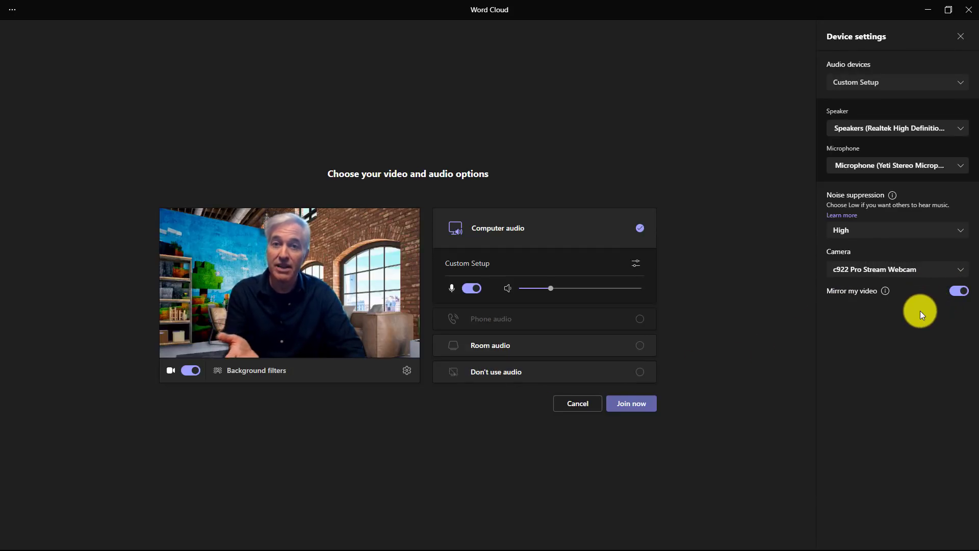
left_click(958, 291)
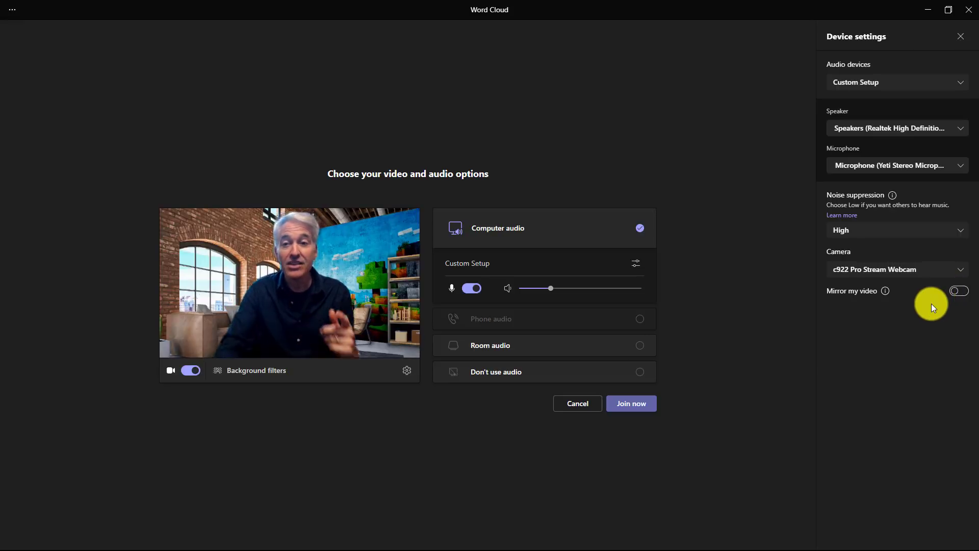
left_click(959, 291)
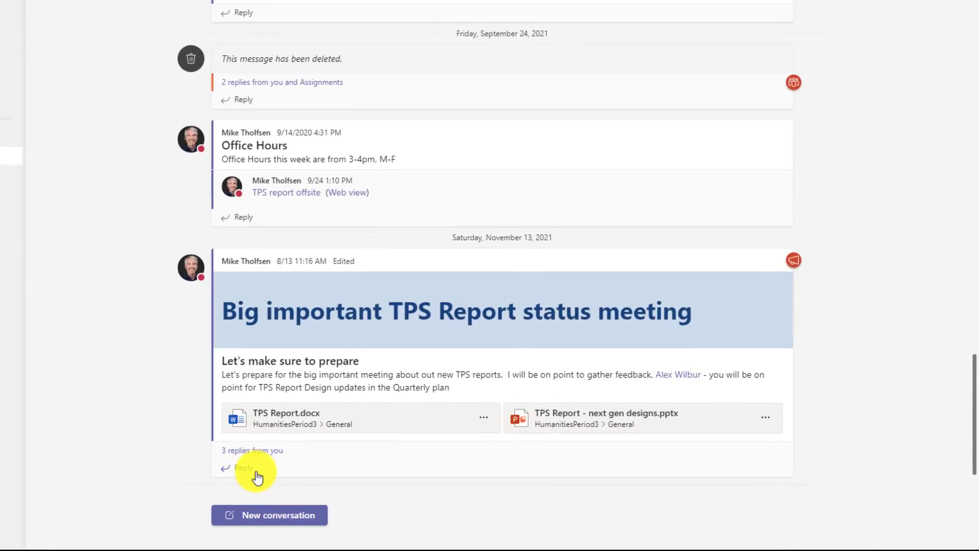
Add the Clippy sticker "It looks like you're writing a letter. Would you like help?" in a reply to the TPS Report status meeting post.
left_click(257, 478)
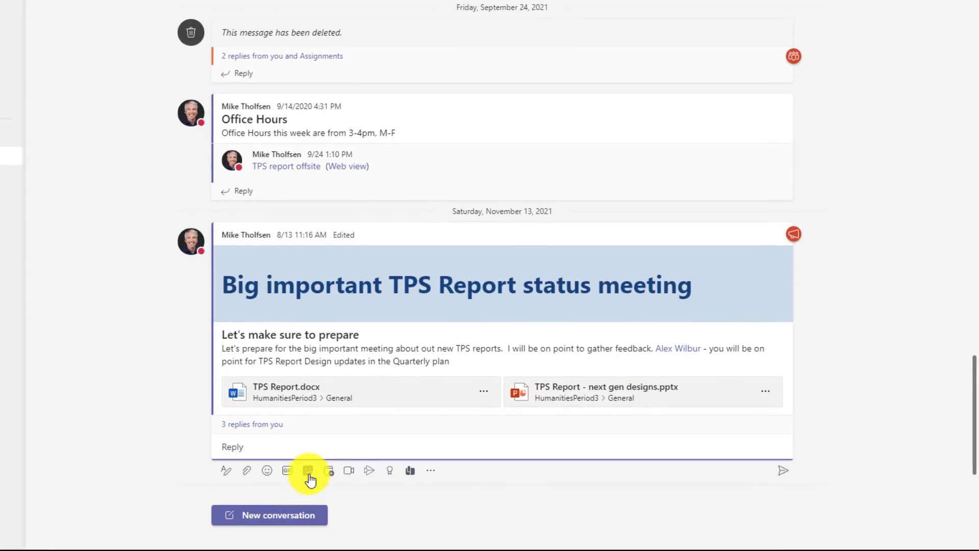
left_click(309, 477)
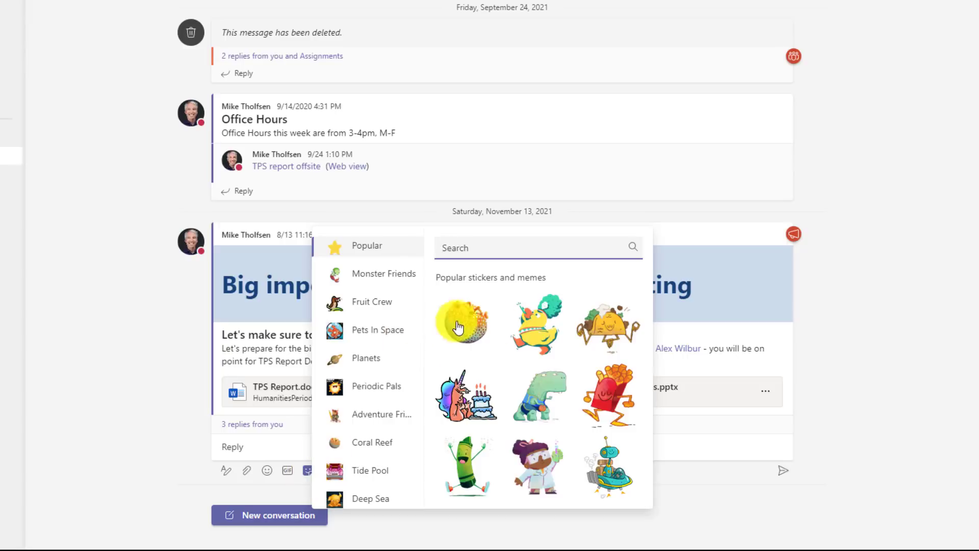
scroll(385, 334, "down", 5)
scroll(385, 334, "down", 3)
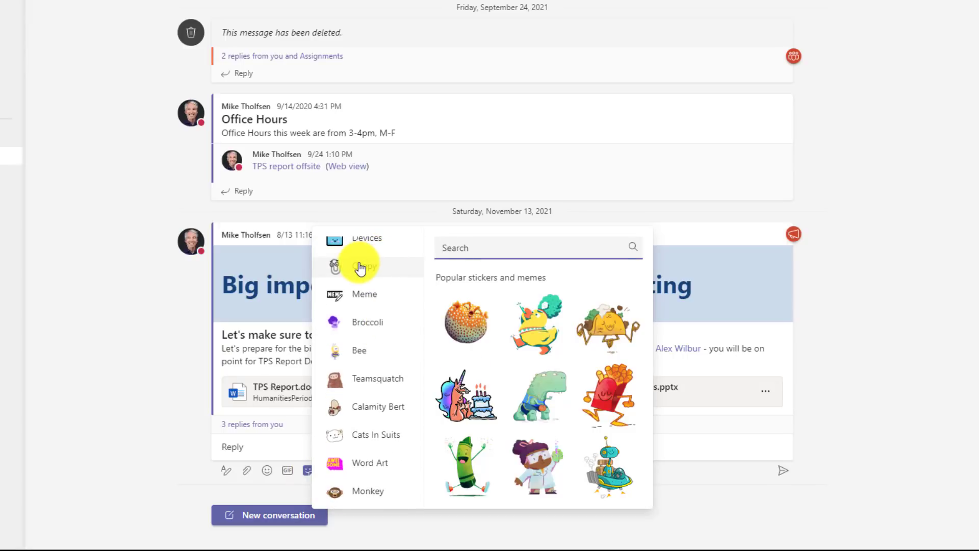
left_click(360, 267)
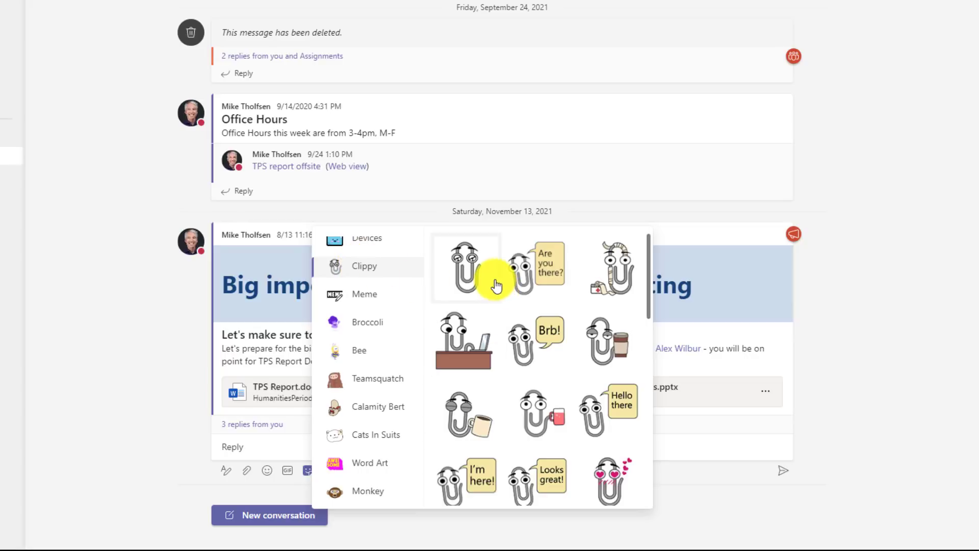
scroll(526, 316, "down", 4)
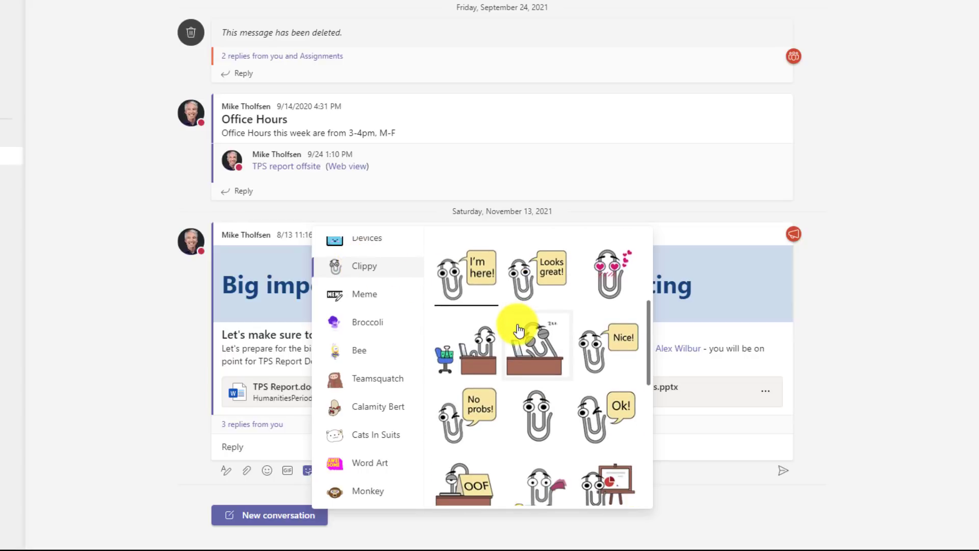
scroll(536, 400, "down", 5)
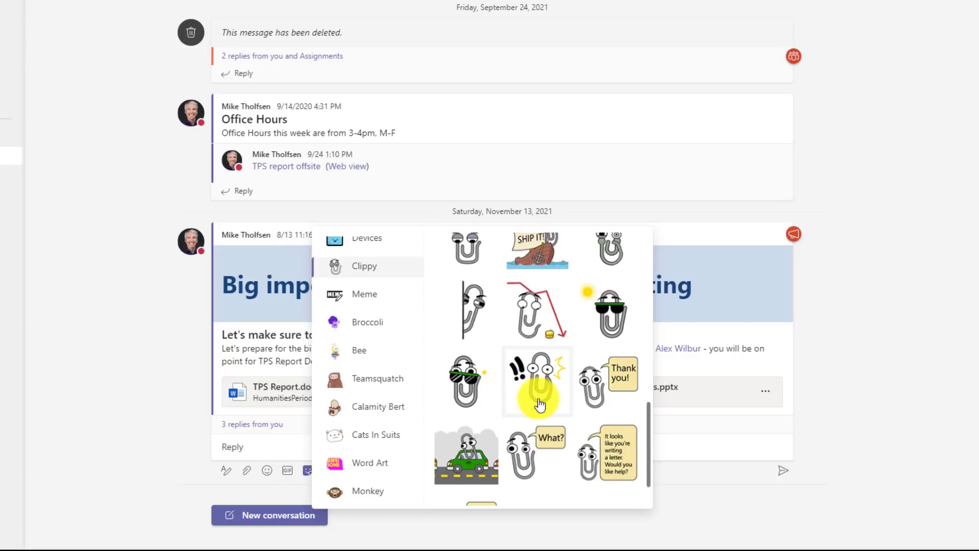
scroll(540, 405, "down", 1)
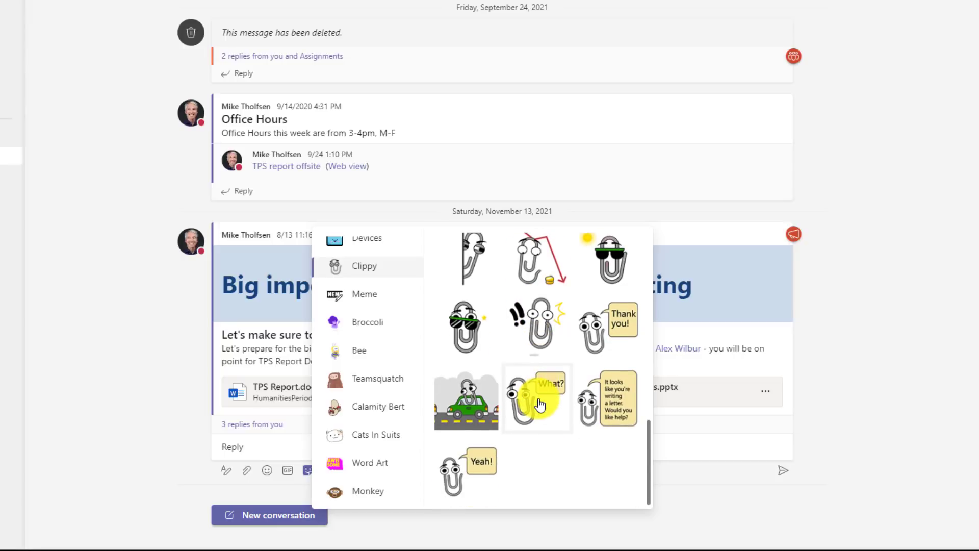
left_click(612, 417)
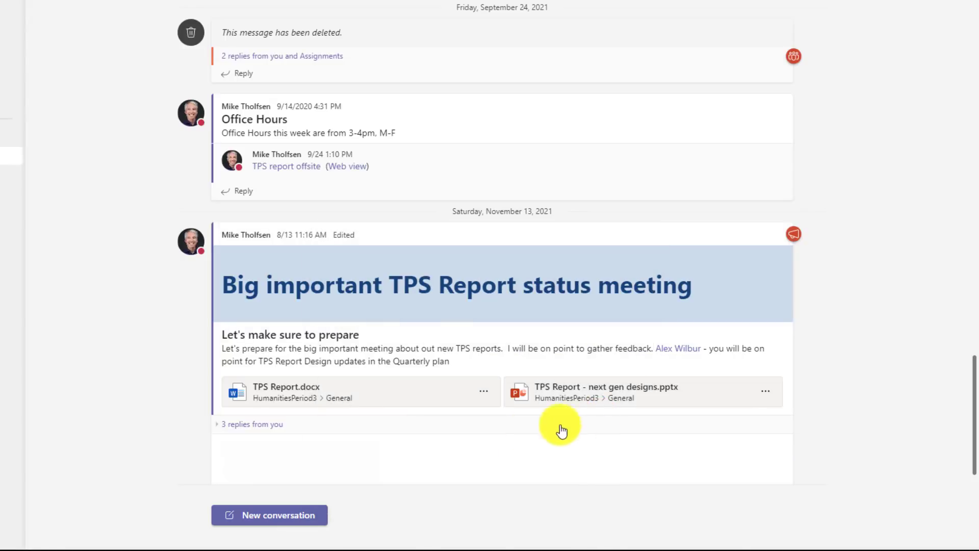